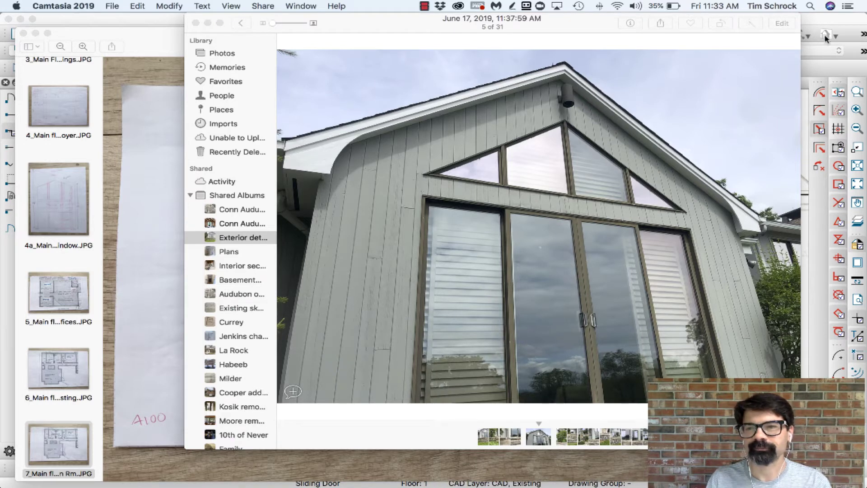
Step: Zoom the scanned floor plan in Preview four times and pan to the Presentation Room's wall dimensions
left_click(143, 39)
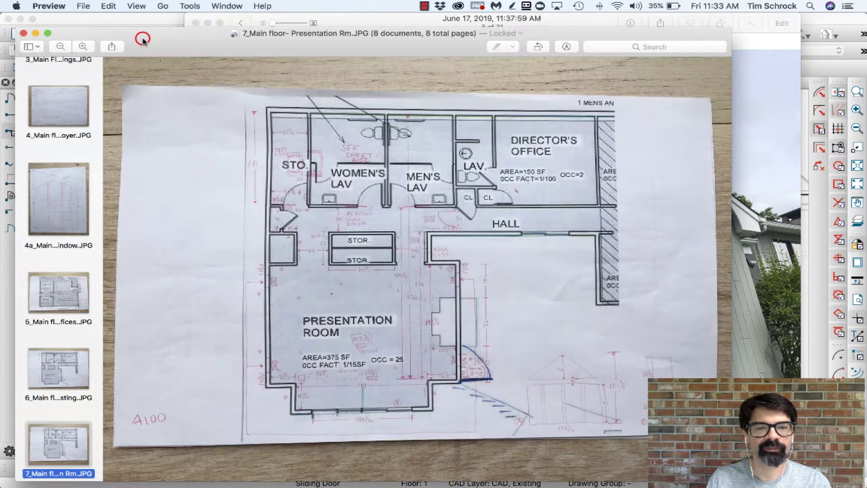
left_click(83, 46)
left_click(83, 46)
left_click(83, 46)
left_click(83, 46)
scroll(520, 206, "left", 5)
scroll(520, 206, "down", 3)
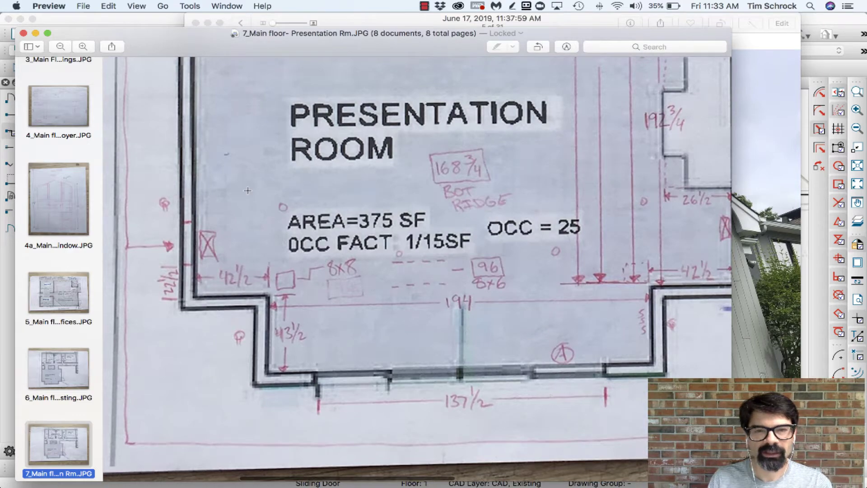
Step: Return to the As-Built plan, zoom in, and place a test sliding door in the bottom wall
left_click(826, 21)
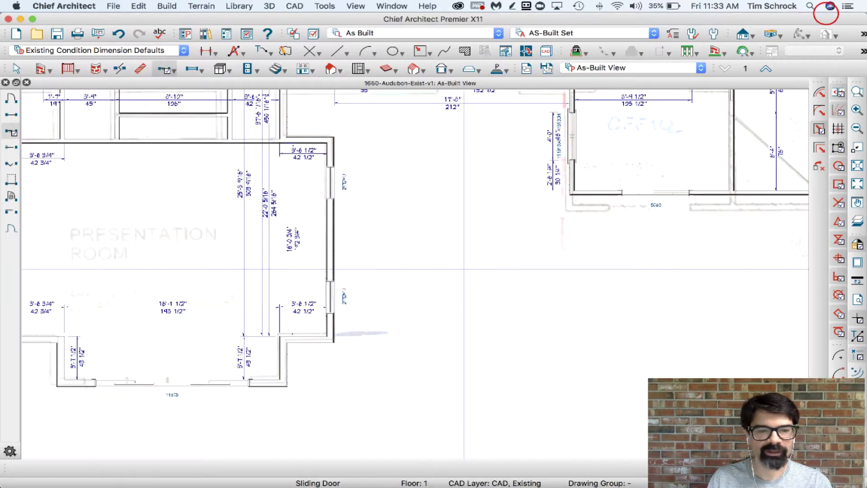
scroll(294, 316, "up", 3)
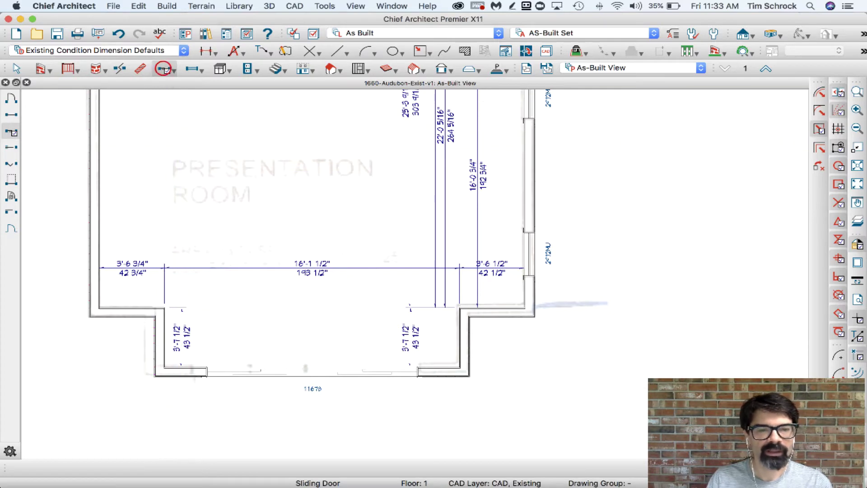
left_click(302, 373)
Step: Check the test door's width and height in its specification, then delete it
left_click(301, 372)
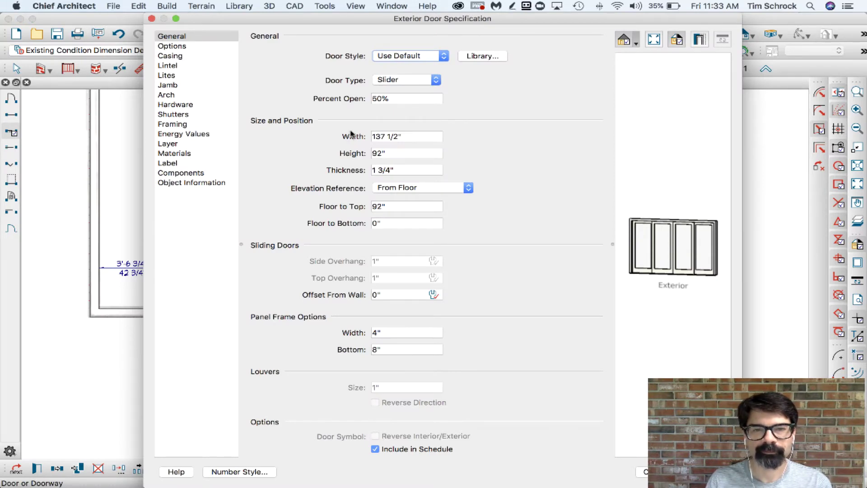
left_click(408, 136)
left_click(392, 152)
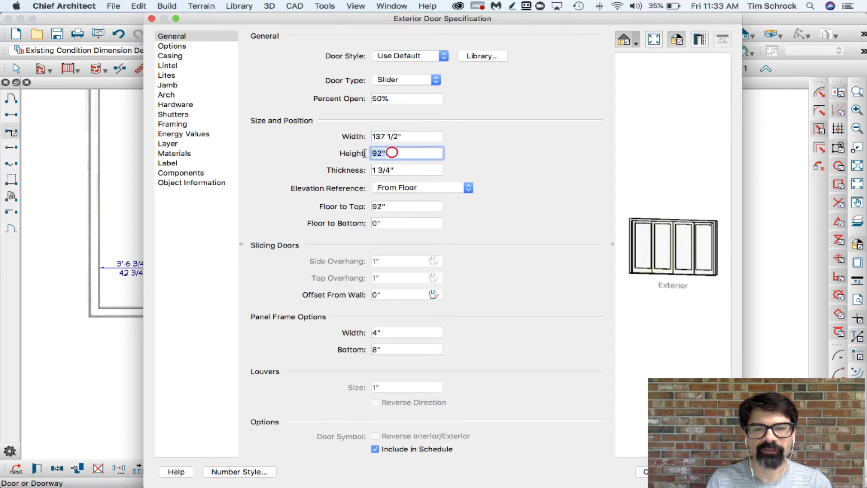
left_click(401, 154)
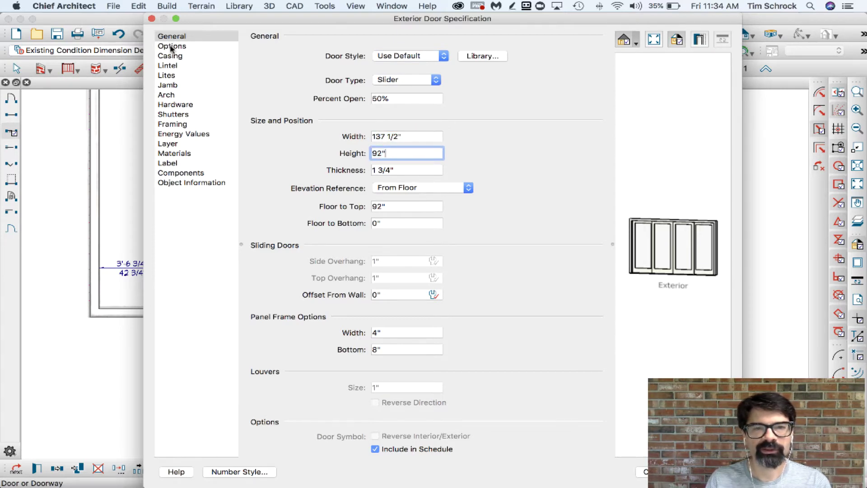
key("Return")
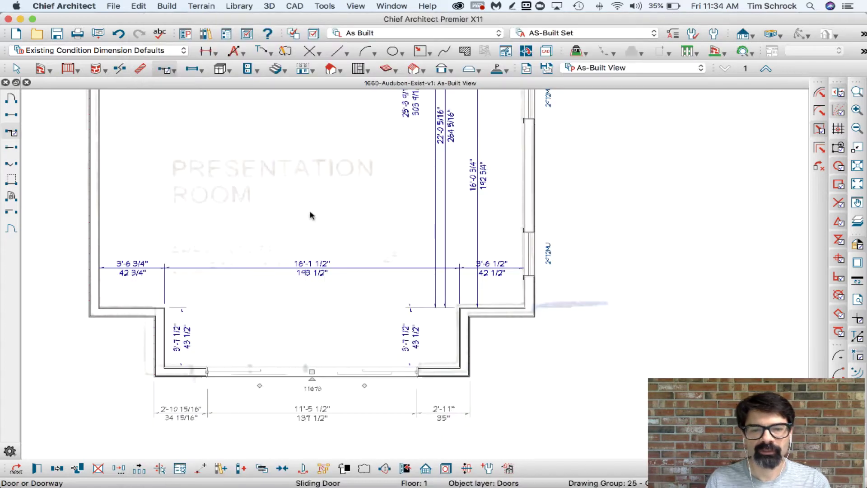
key("Delete")
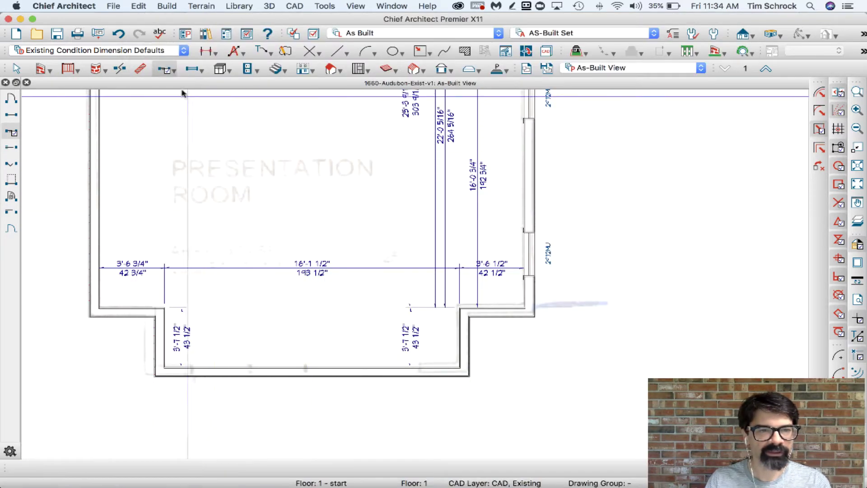
Step: Place a sliding door centred in the bottom wall and size it 137 1/2" wide by 92" tall
left_click(12, 132)
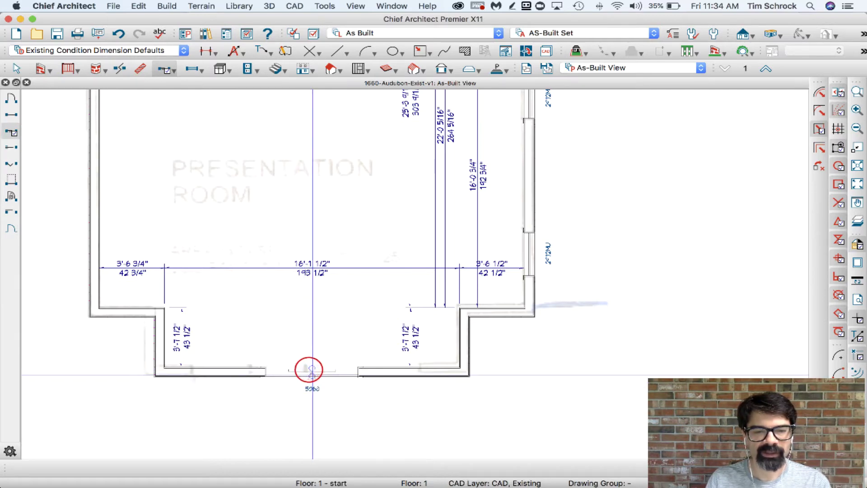
left_click(314, 372)
double_click(315, 372)
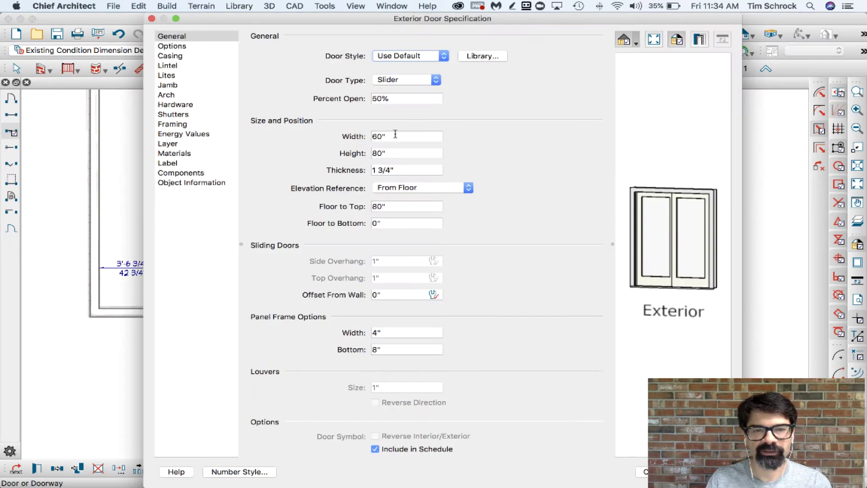
double_click(395, 136)
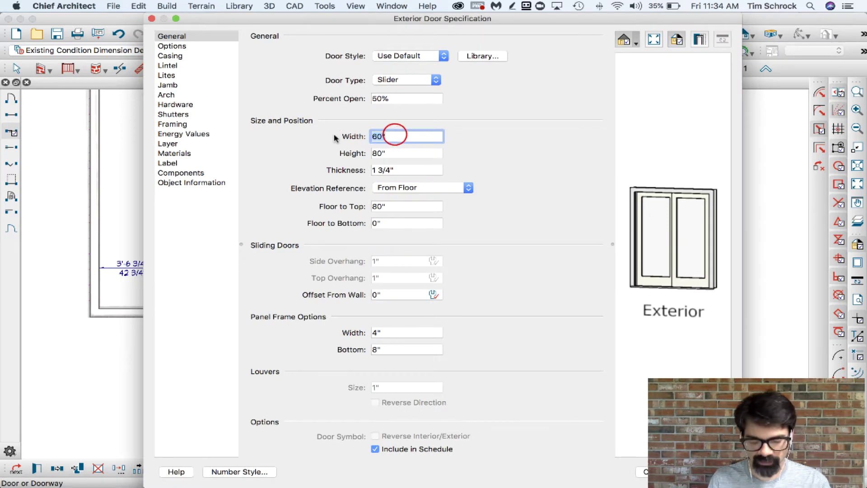
type("137.5")
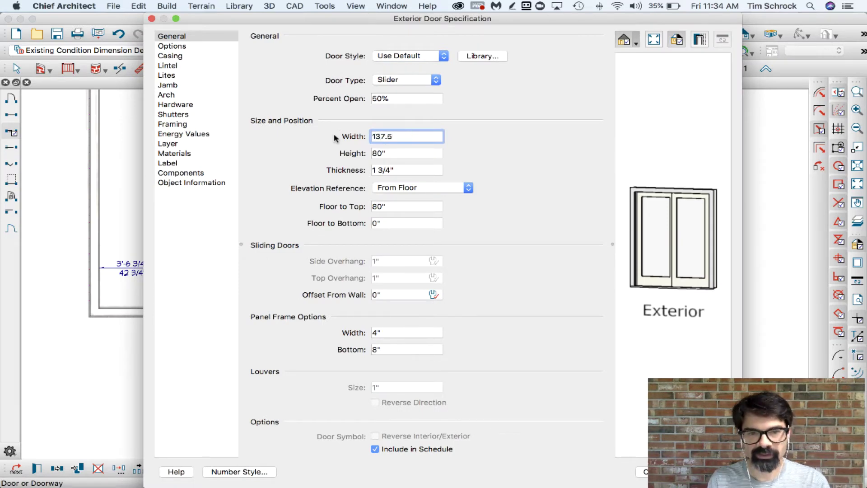
key("Tab")
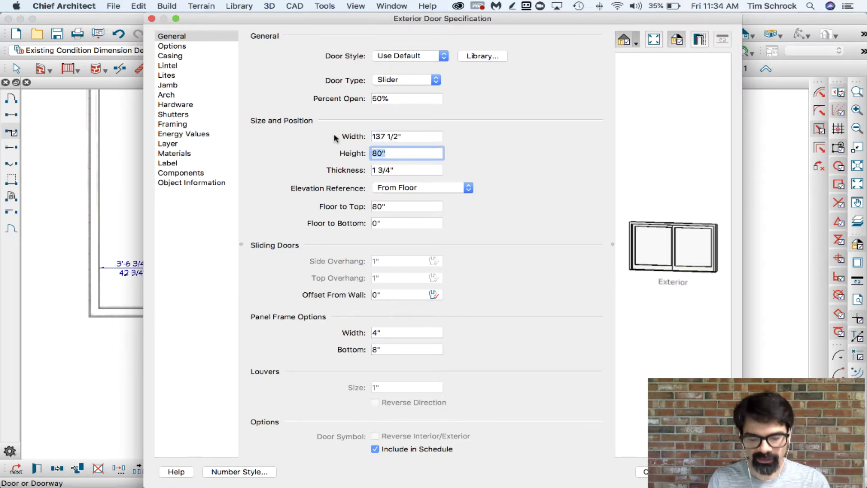
type("92")
key("Tab")
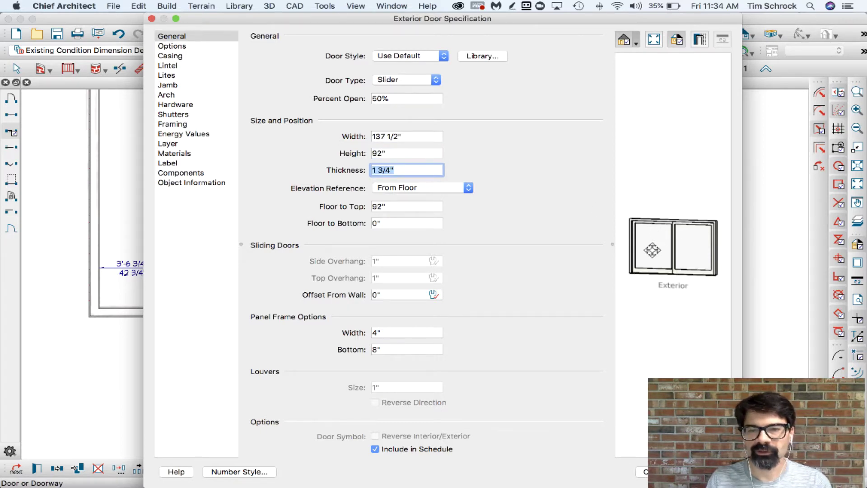
left_click(197, 47)
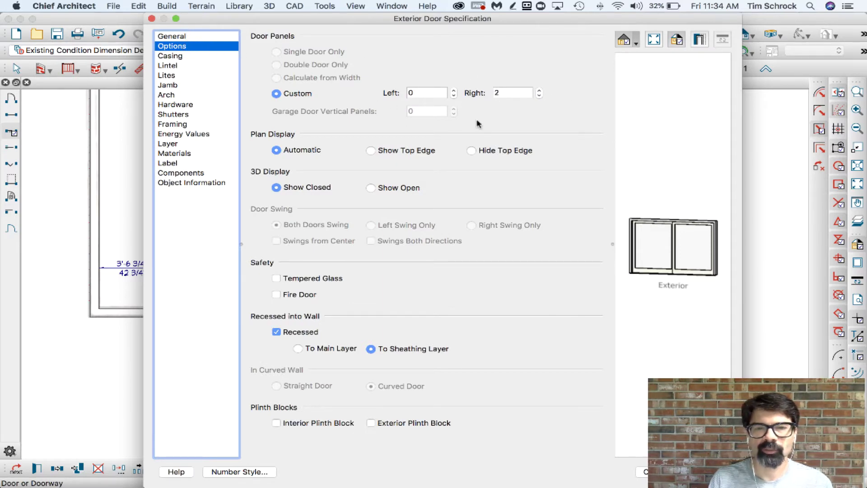
Step: Check the gable photo, then set 2 left custom panels to make a four-panel slider
key("super+Tab")
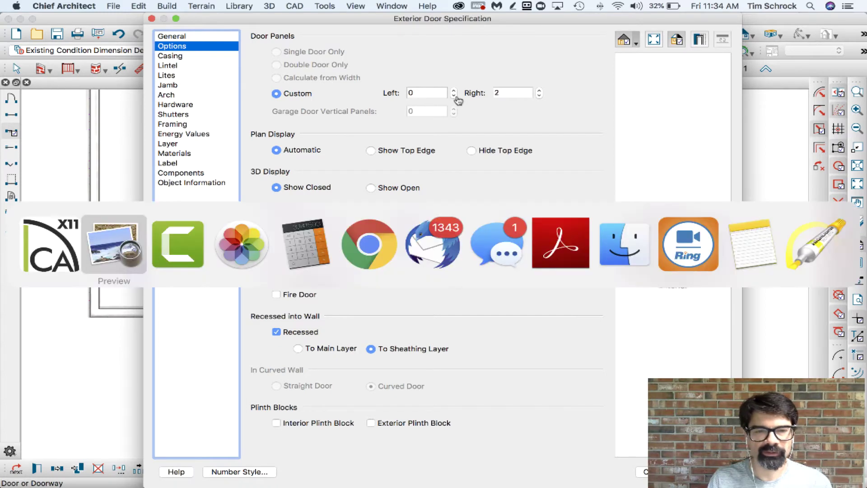
left_click(244, 237)
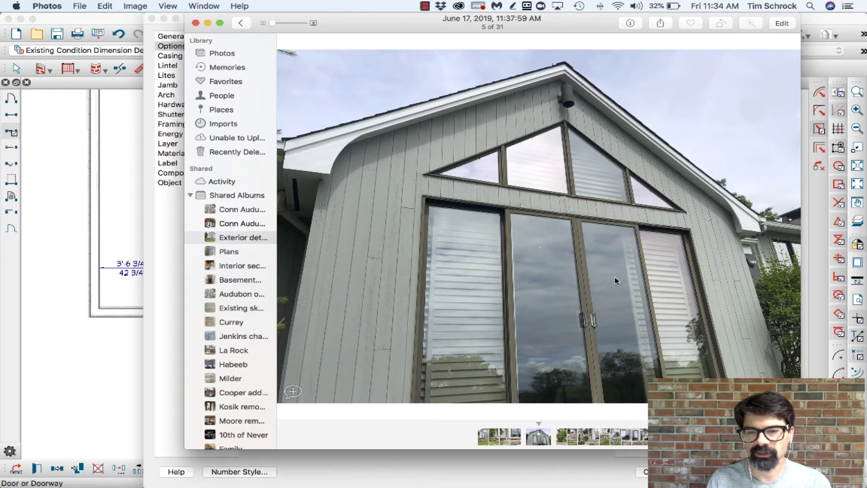
left_click(77, 83)
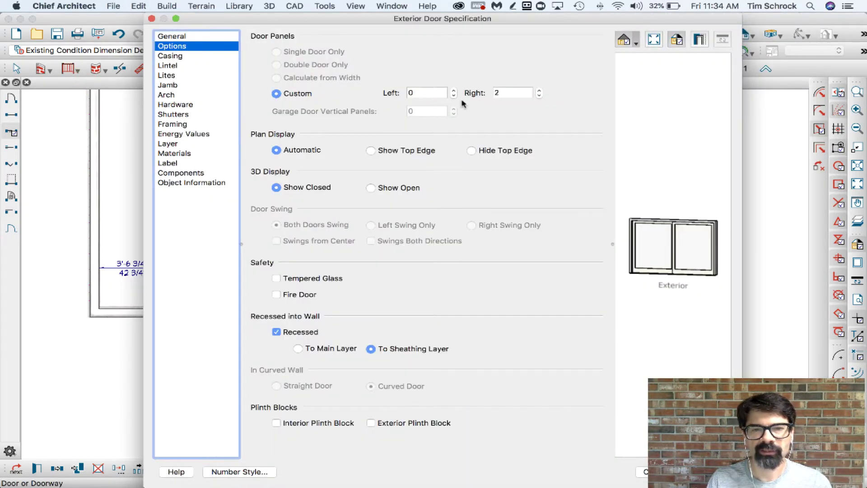
left_click(453, 90)
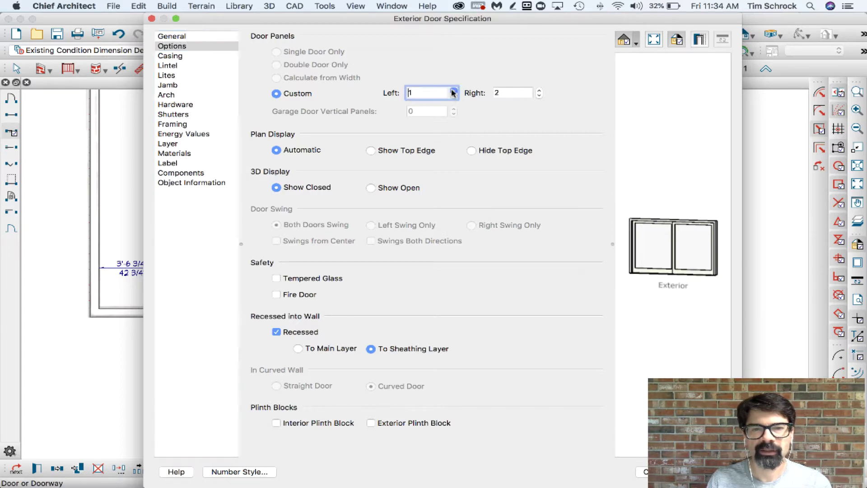
left_click(453, 90)
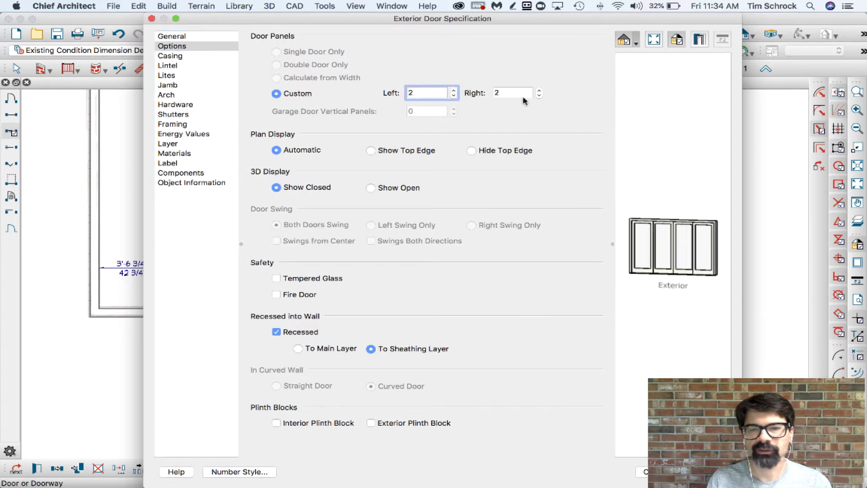
left_click(708, 472)
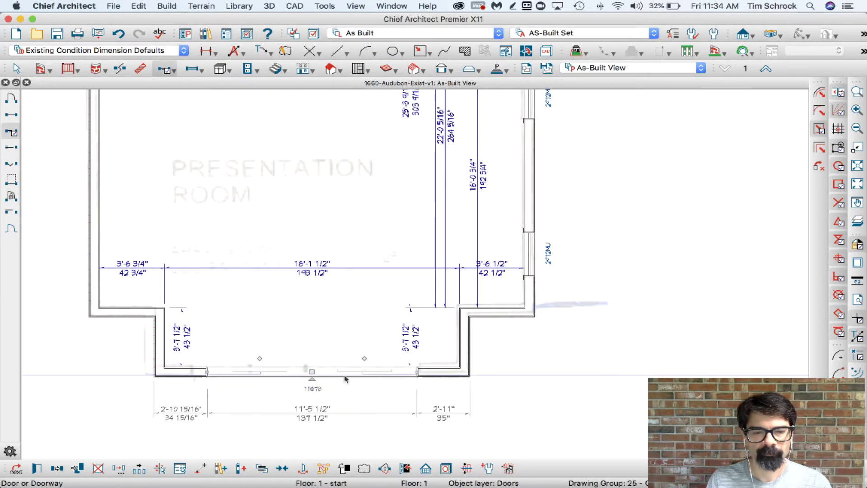
Step: Reverse the four-panel slider to face the other way and compare it with the gable photo
scroll(312, 387, "up", 2)
key("Escape")
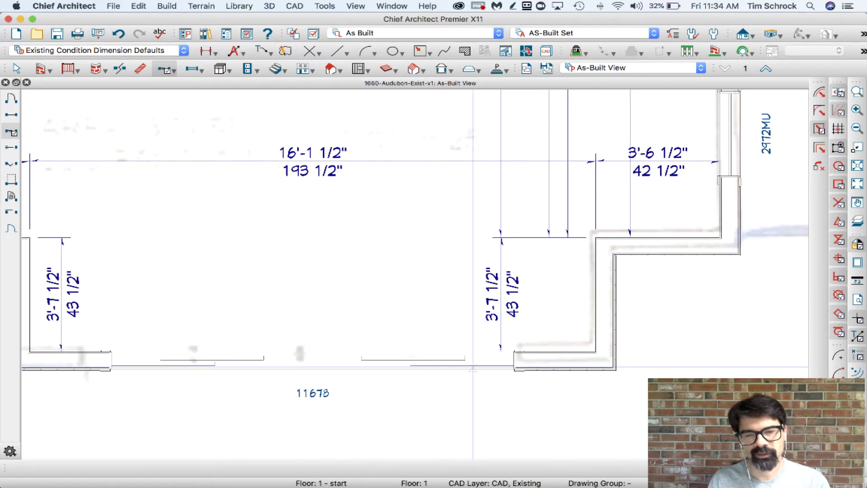
left_click(336, 358)
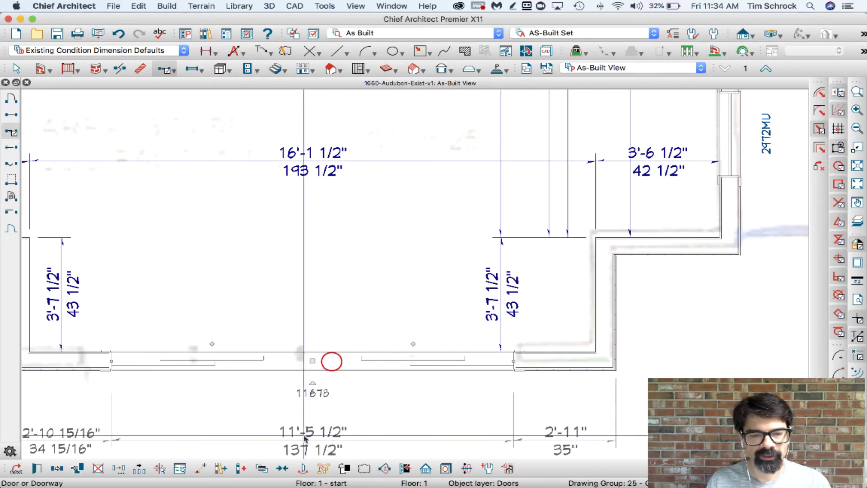
left_click(387, 469)
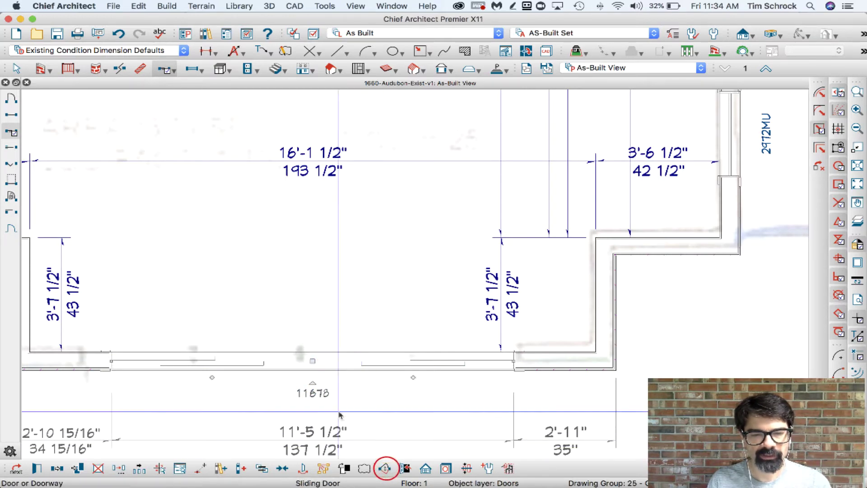
key("super+Tab")
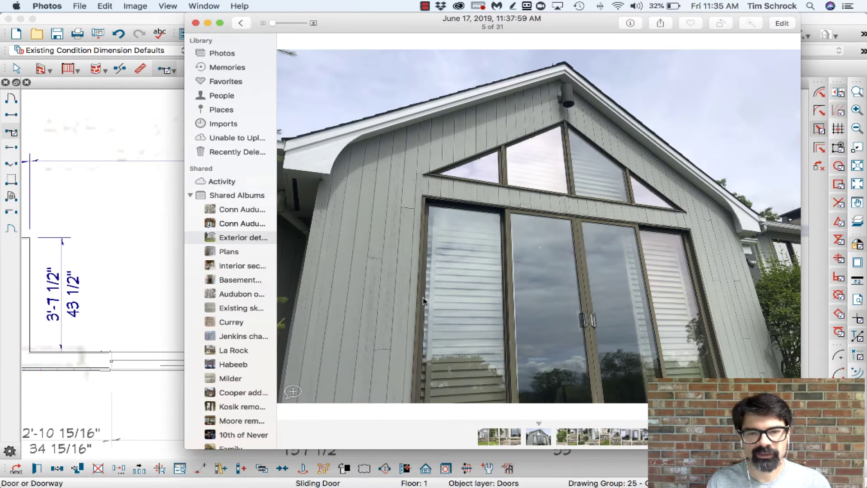
key("super+Tab")
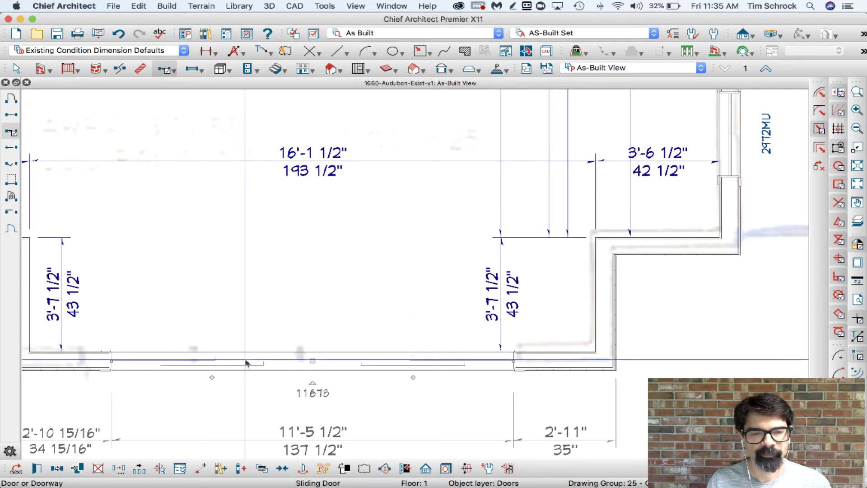
scroll(341, 348, "down", 2)
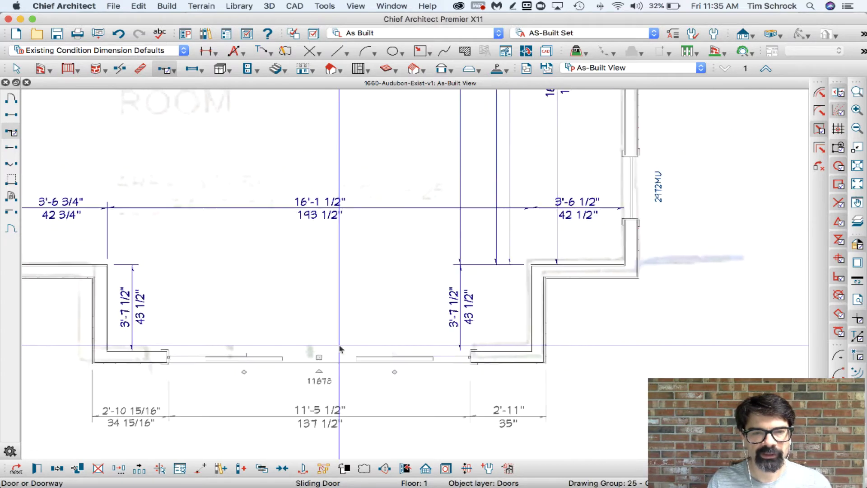
left_click(192, 69)
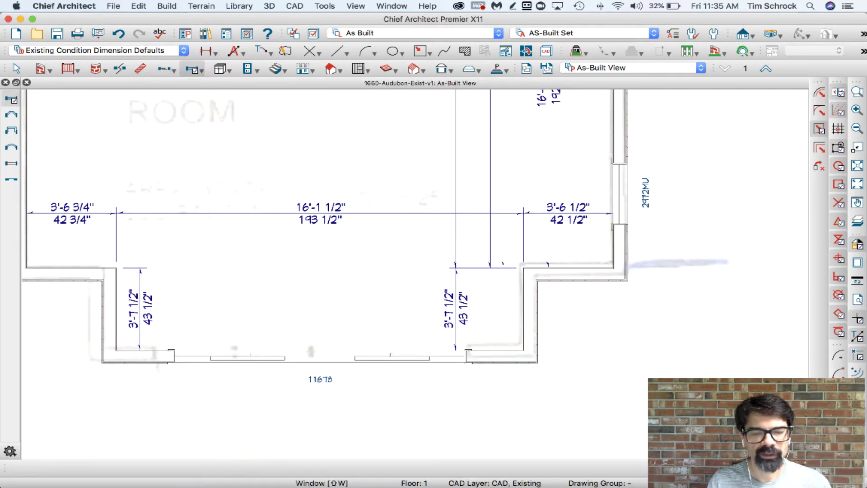
mouse_move(499, 476)
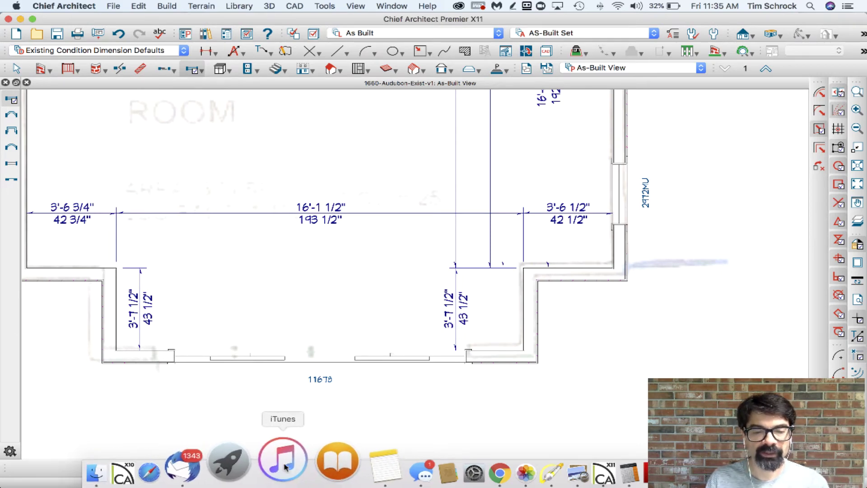
left_click(460, 465)
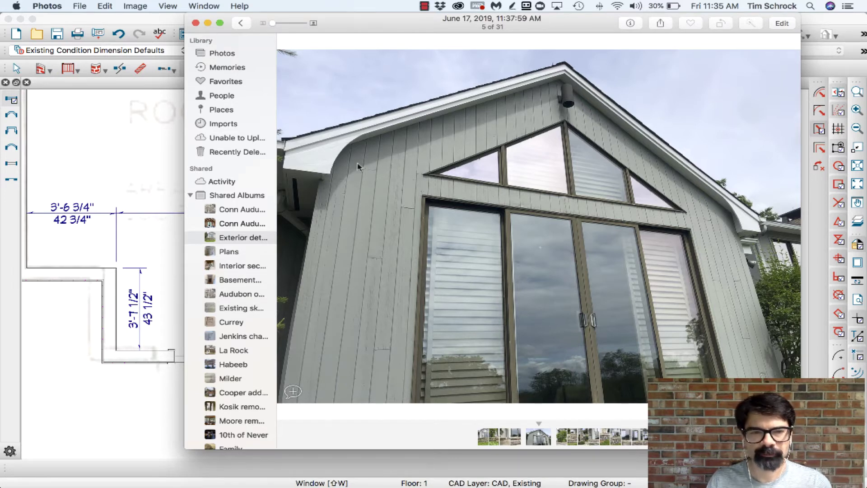
left_click(121, 72)
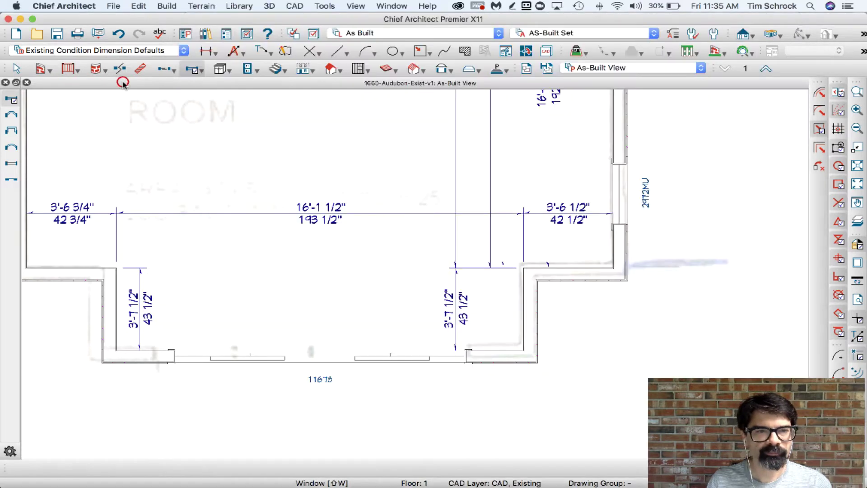
left_click(192, 70)
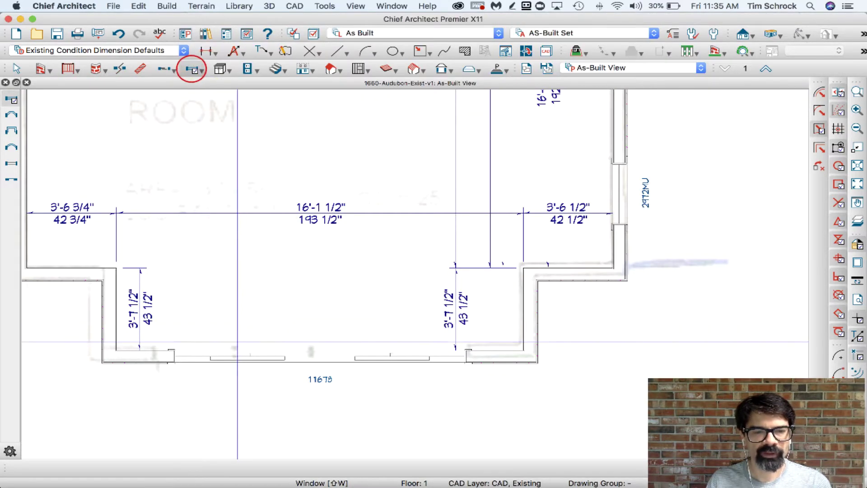
left_click(234, 357)
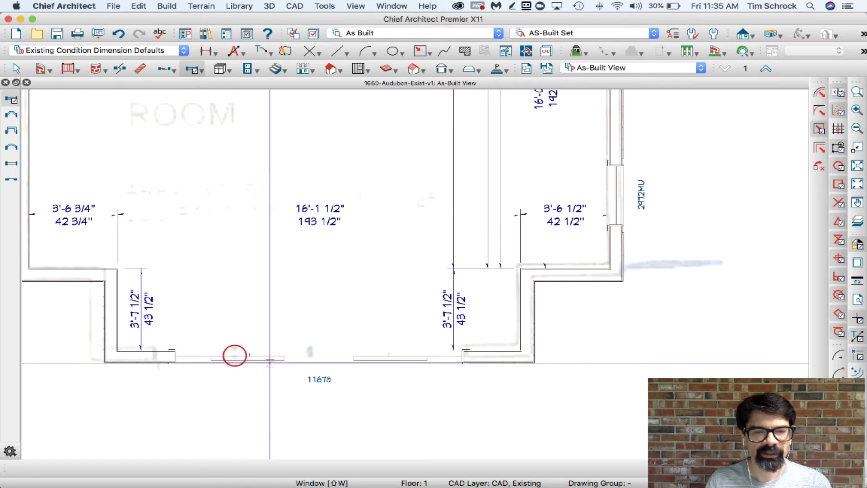
left_click(192, 70)
left_click(238, 358)
left_click(334, 357)
Step: Raise the Window Defaults vertical stacking level to 1 and apply the defaults
left_click(192, 70)
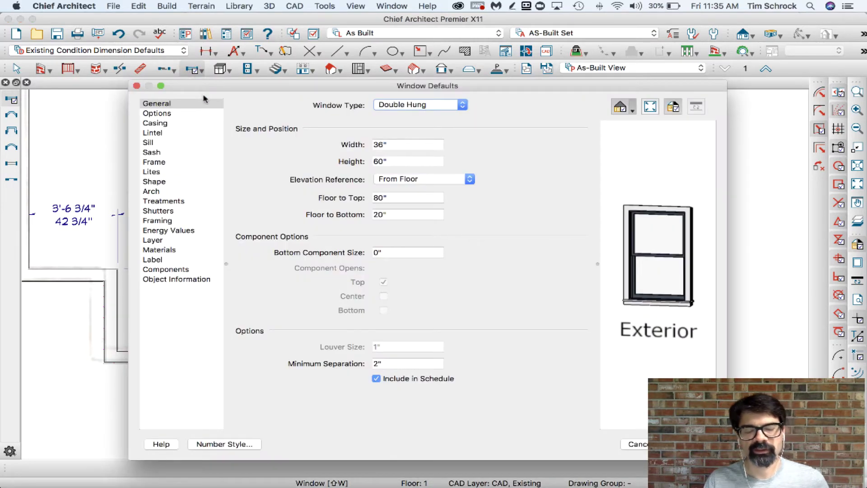
left_click(183, 114)
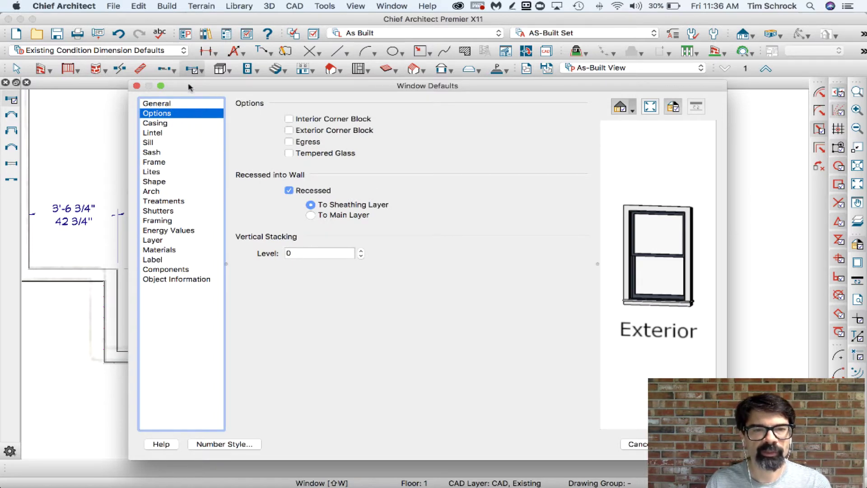
left_click(360, 251)
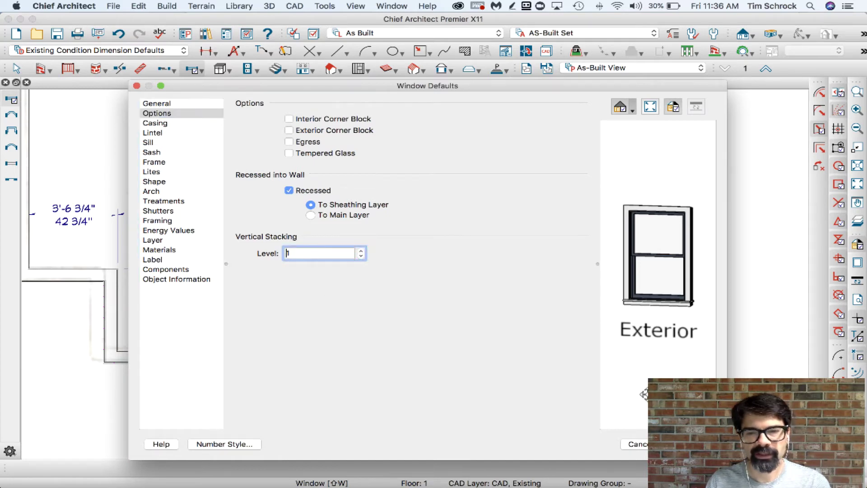
key("Return")
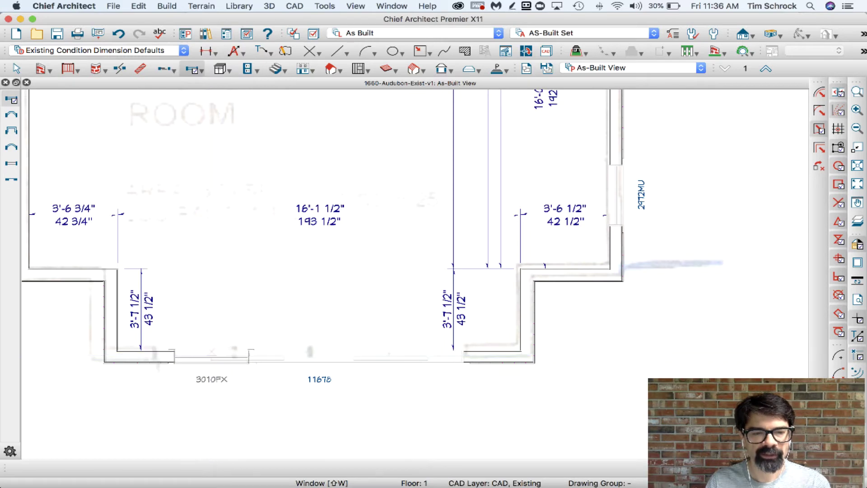
Step: Place a fixed-glass window in the bottom wall and change its width from 36" to 32 3/4"
left_click(218, 357)
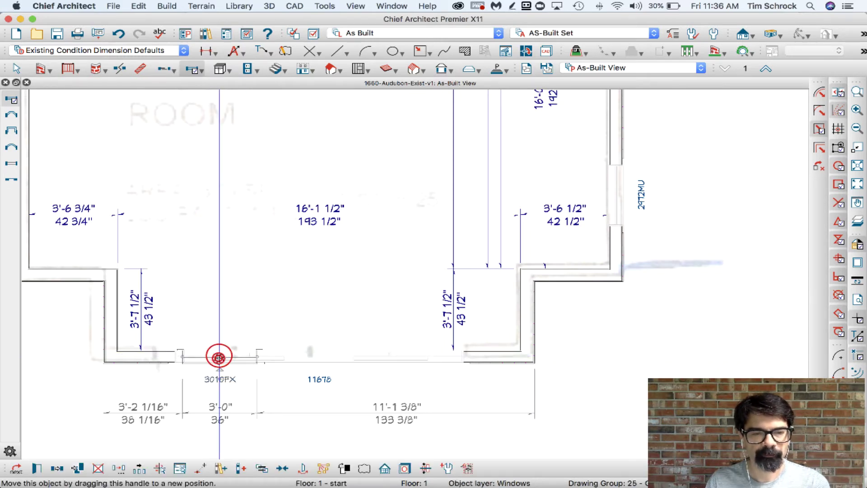
double_click(219, 357)
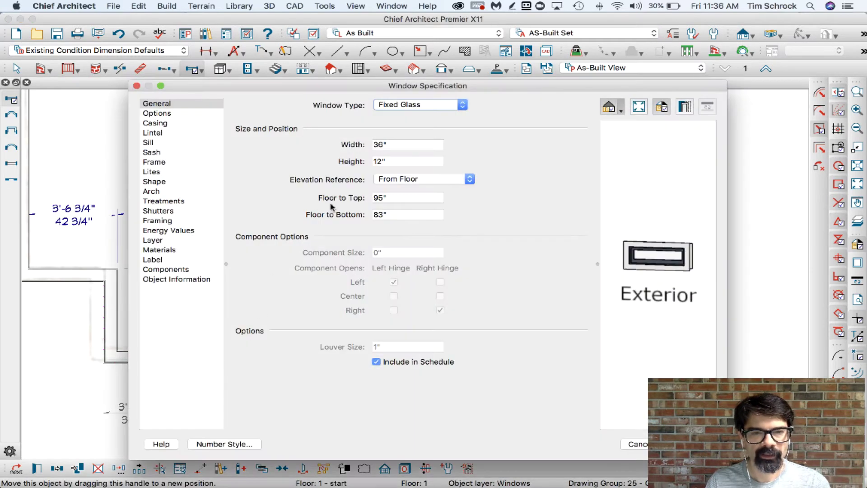
left_click(397, 144)
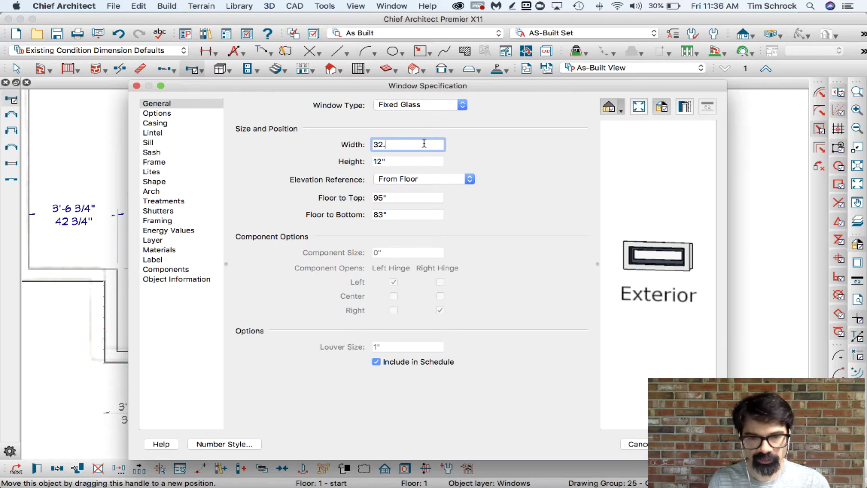
key("Tab")
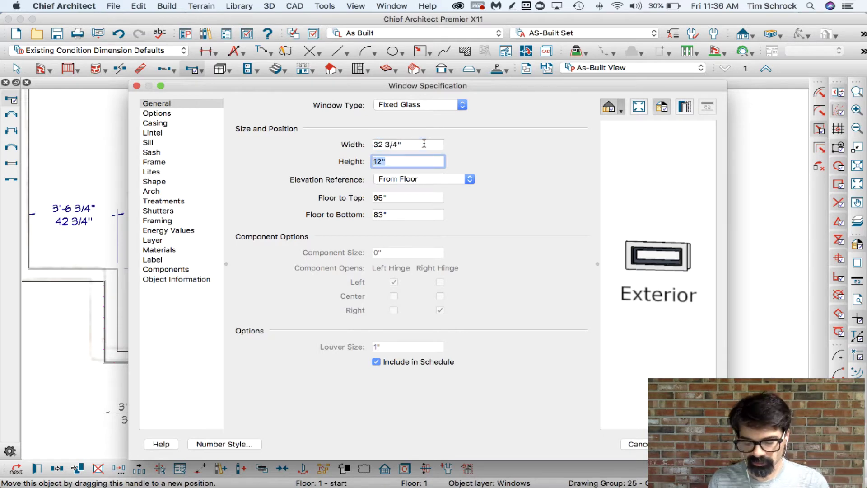
Step: Apply the 32 3/4" width, nudge the window, and sticky-copy three more transoms along the bottom wall
key("Return")
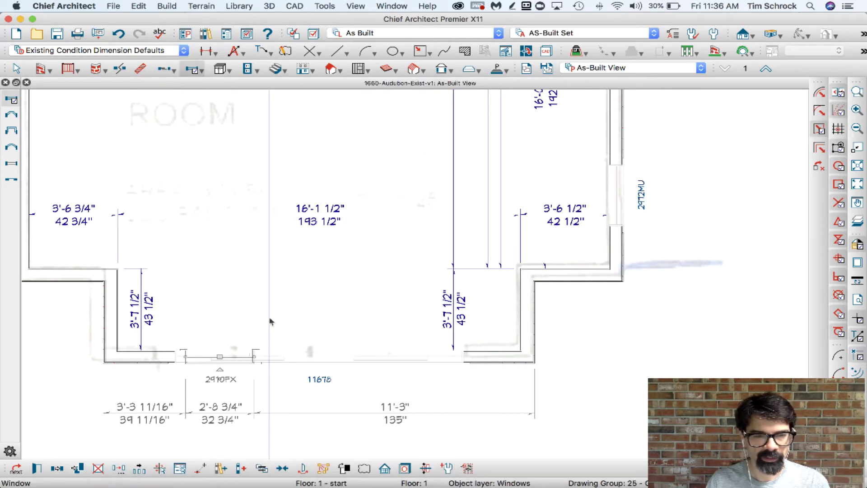
left_click_drag(219, 356, 220, 357)
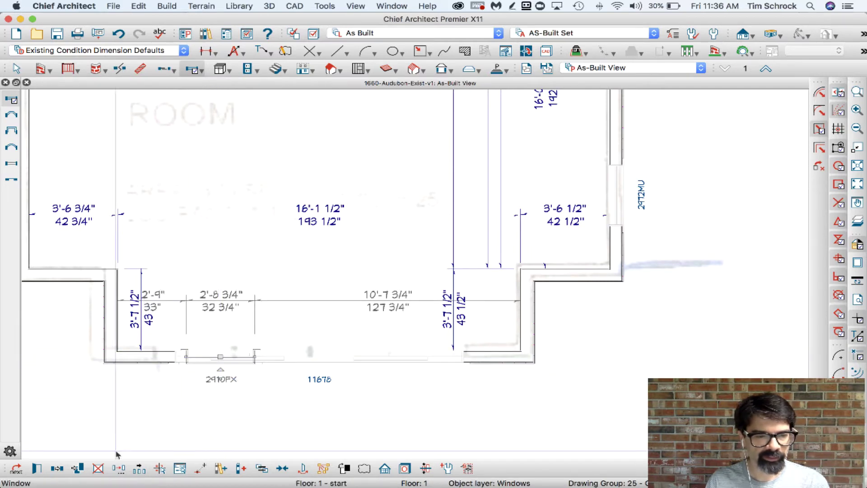
left_click(57, 470)
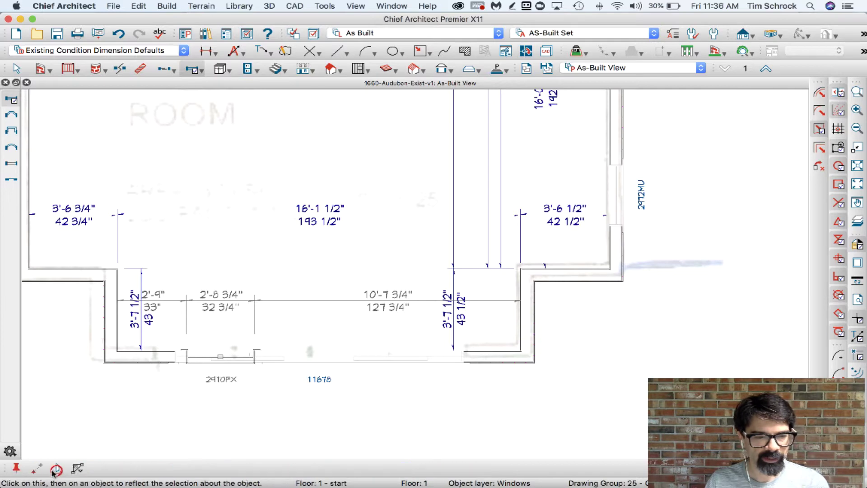
left_click(16, 469)
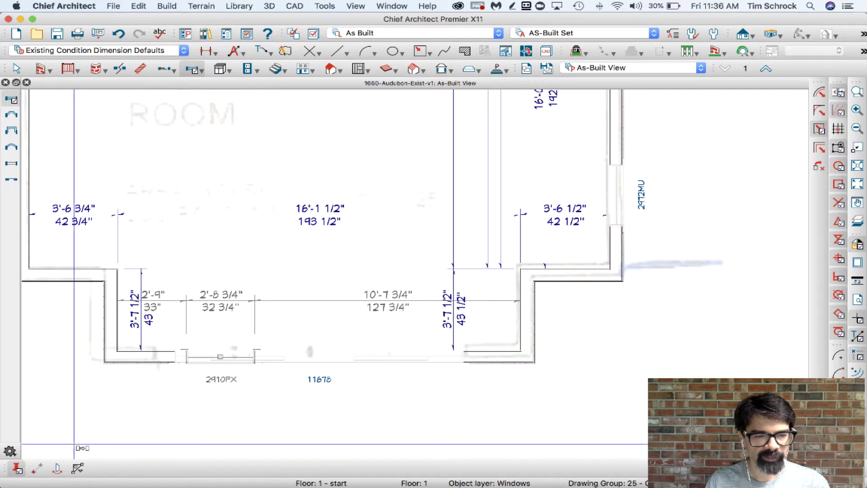
left_click(296, 357)
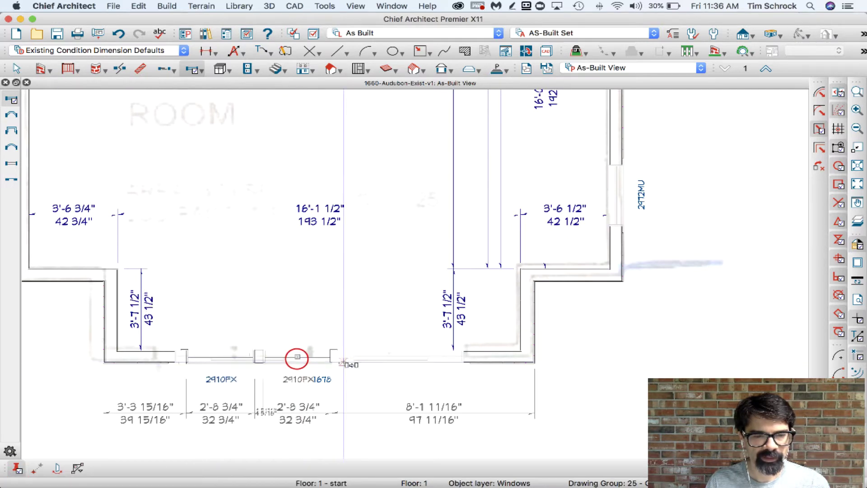
left_click(367, 356)
left_click(386, 359)
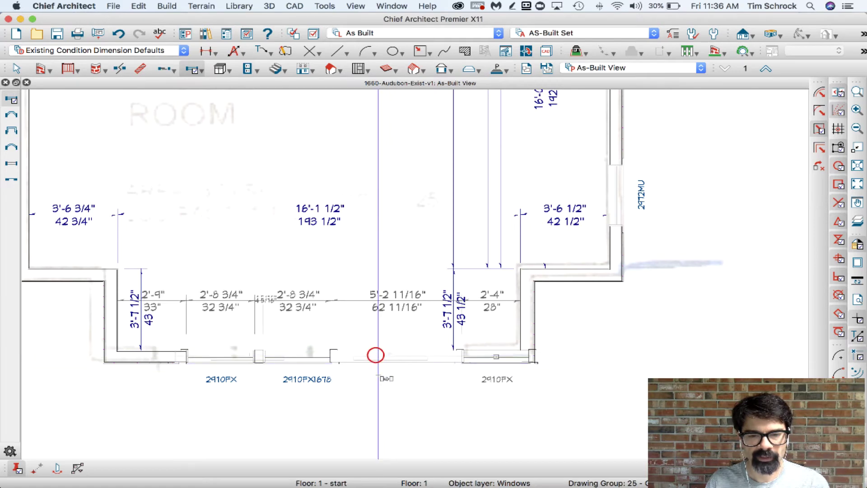
key("Escape")
Step: Drag two of the 2910FX windows into position along the bottom wall
left_click(485, 355)
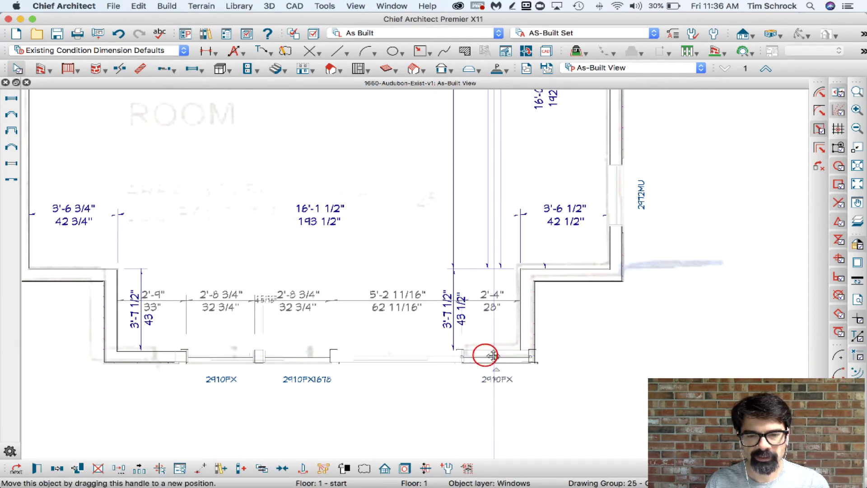
left_click_drag(492, 356, 382, 356)
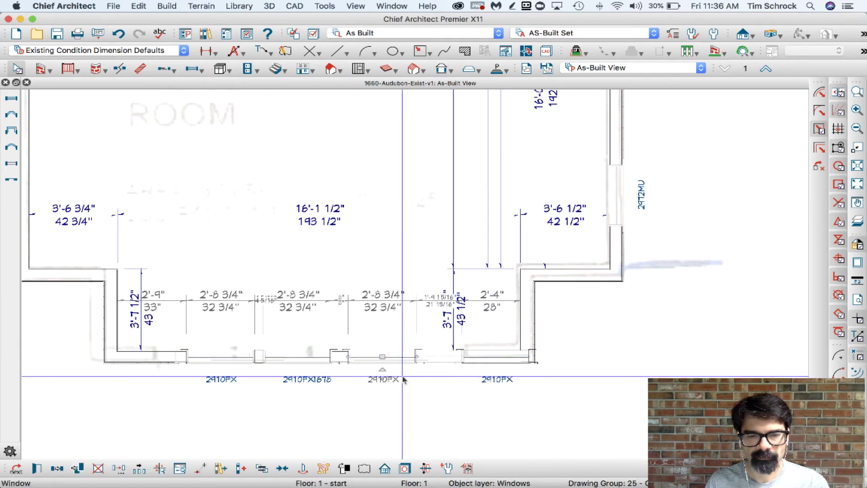
left_click(478, 355)
mouse_move(495, 356)
left_mouse_down()
mouse_move(464, 359)
mouse_move(497, 357)
mouse_move(525, 372)
mouse_move(506, 353)
left_mouse_up()
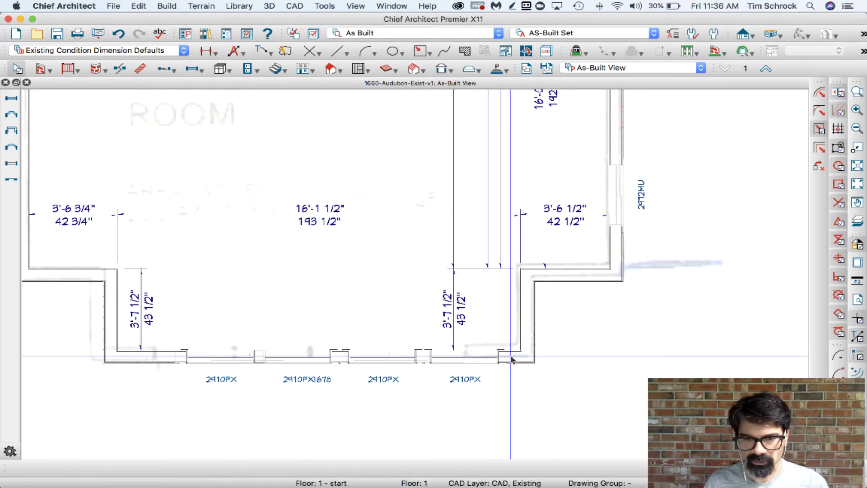
Step: Draw a dimension spanning the windows below the wall and shift the rightmost window left
left_click(205, 50)
left_click_drag(185, 384, 498, 384)
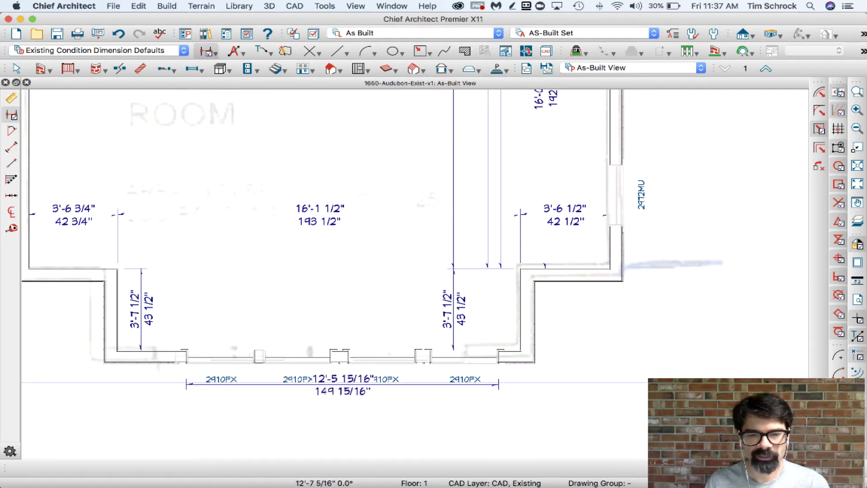
key("space")
left_click(377, 358)
left_click_drag(380, 357, 329, 360)
left_click(464, 356)
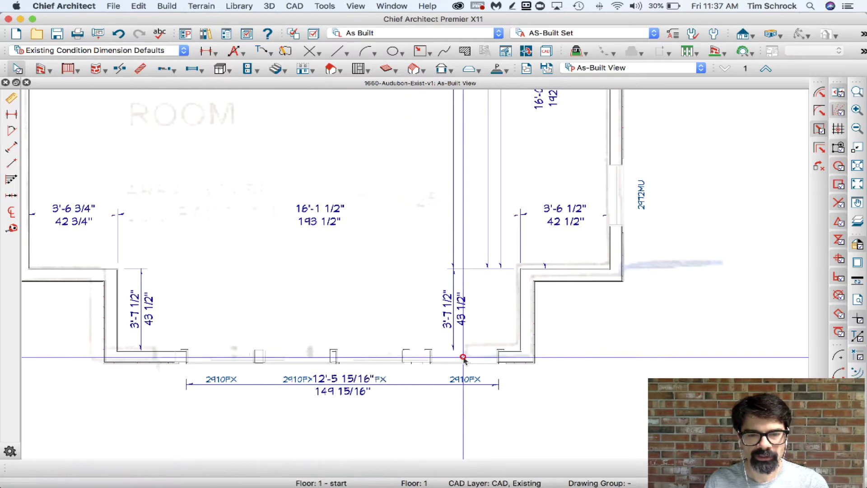
Step: Set the window span dimension to 137.5 (11'-5 1/2") and move the dimension line lower
left_click(341, 389)
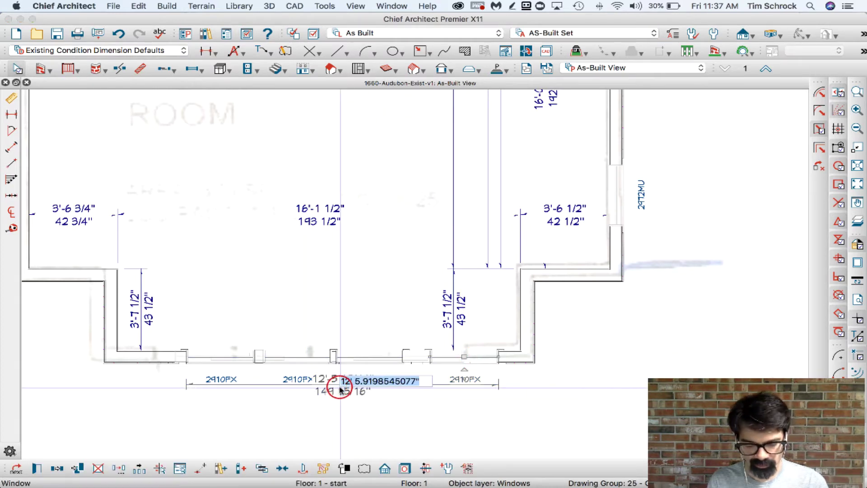
type("137.5")
key("Return")
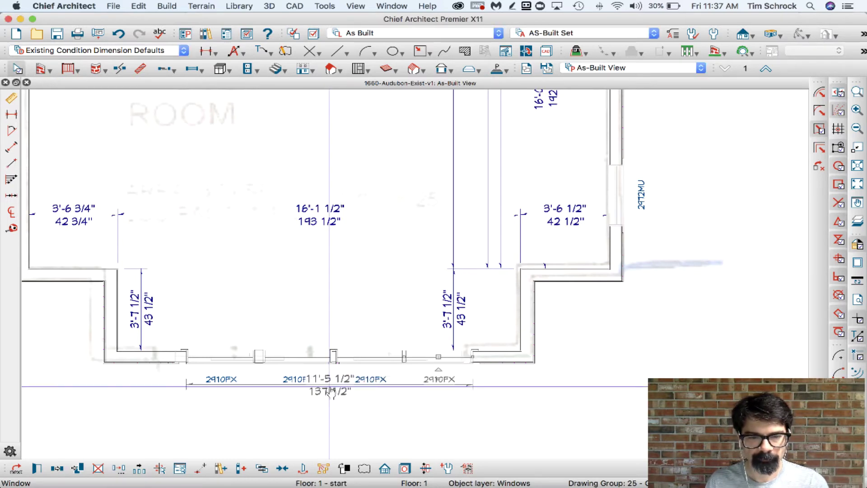
key("Escape")
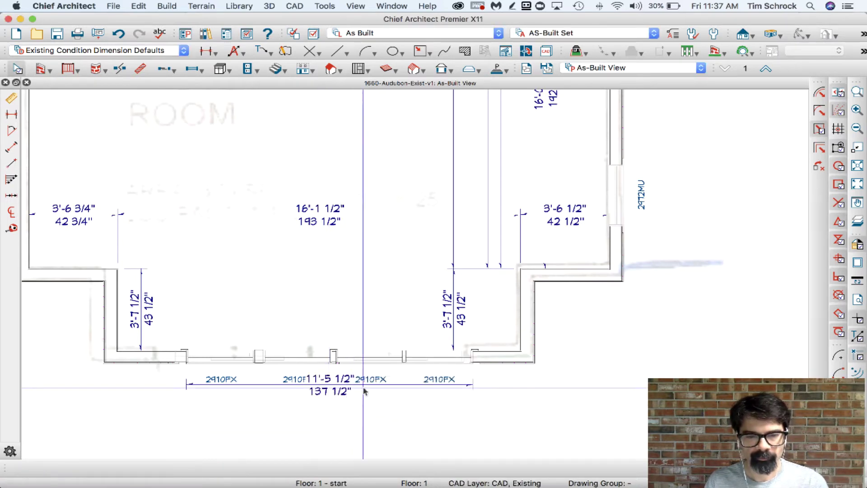
left_click(388, 385)
left_click_drag(389, 384, 390, 412)
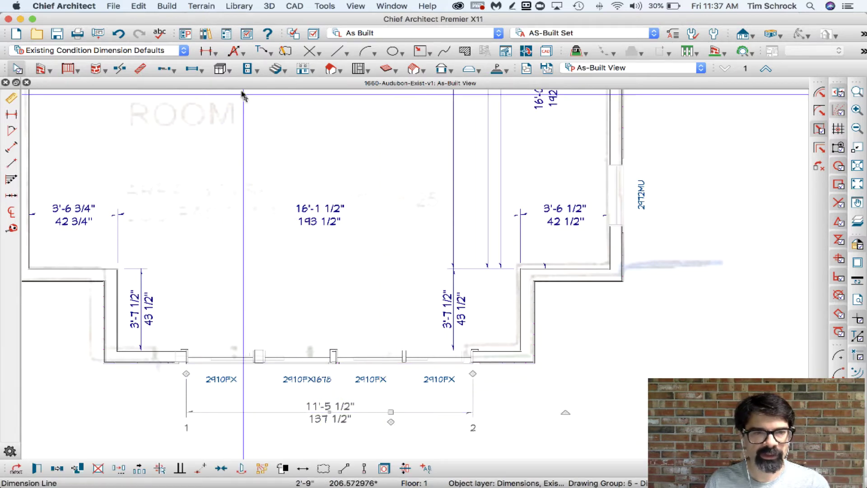
left_click(193, 69)
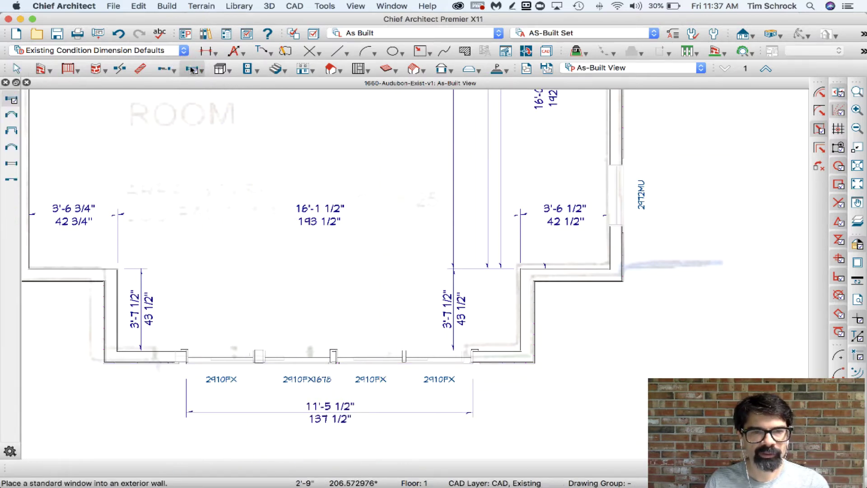
Step: Space the four transoms evenly across the opening using Align/Distribute Objects
left_click_drag(430, 303, 172, 373)
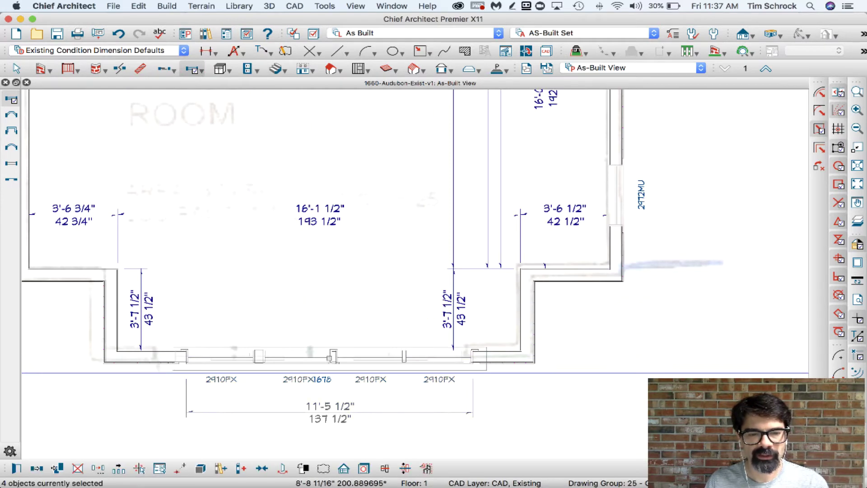
left_click(385, 469)
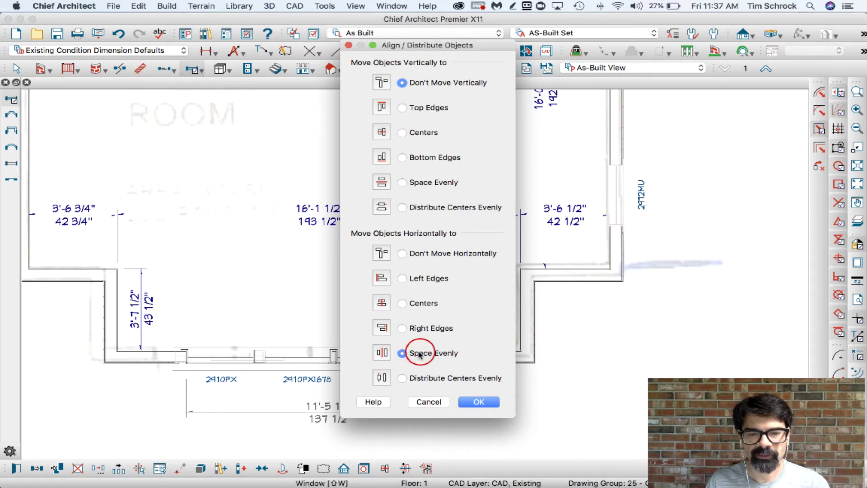
left_click(476, 403)
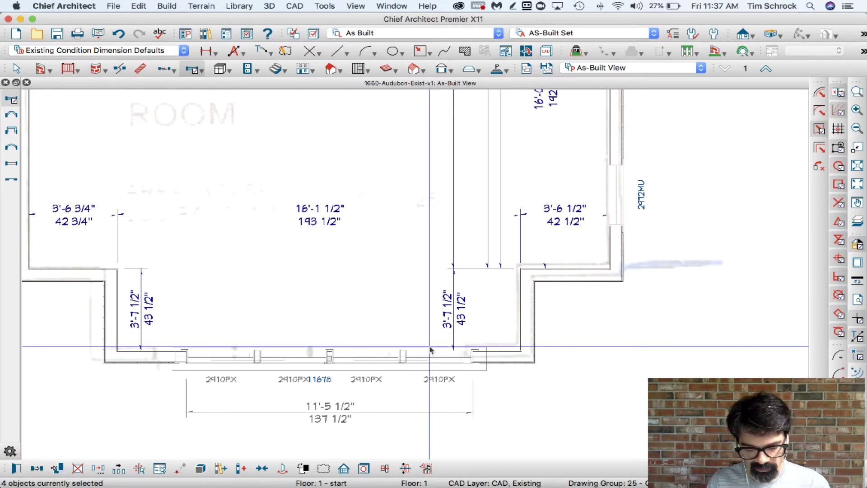
left_click_drag(407, 337, 339, 321)
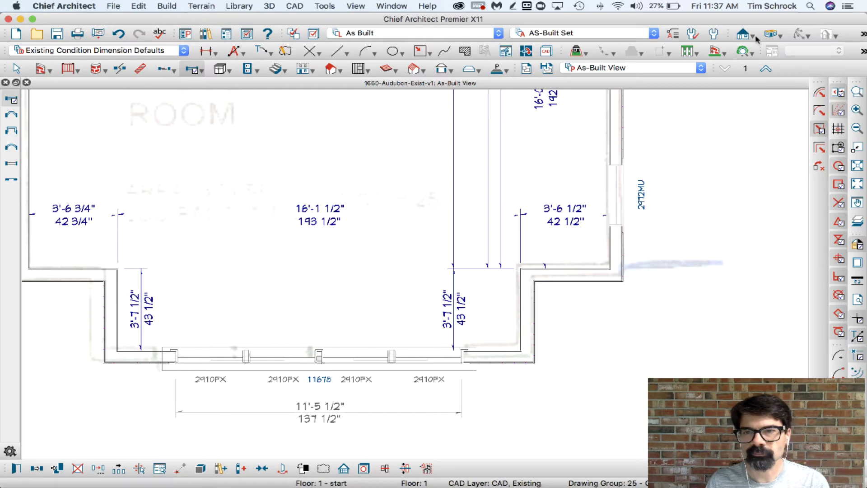
Step: Inspect the transoms above the slider in a Perspective Floor Overview, then close it
left_click(771, 34)
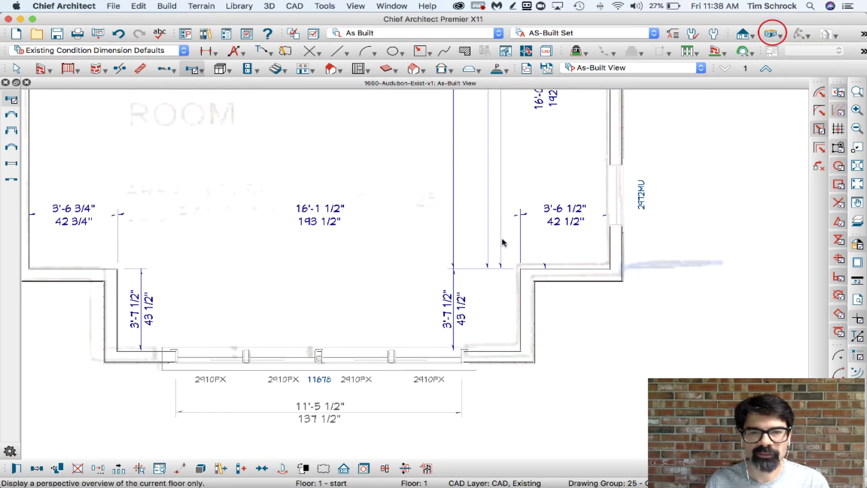
left_click_drag(388, 304, 446, 253)
scroll(290, 271, "up", 10)
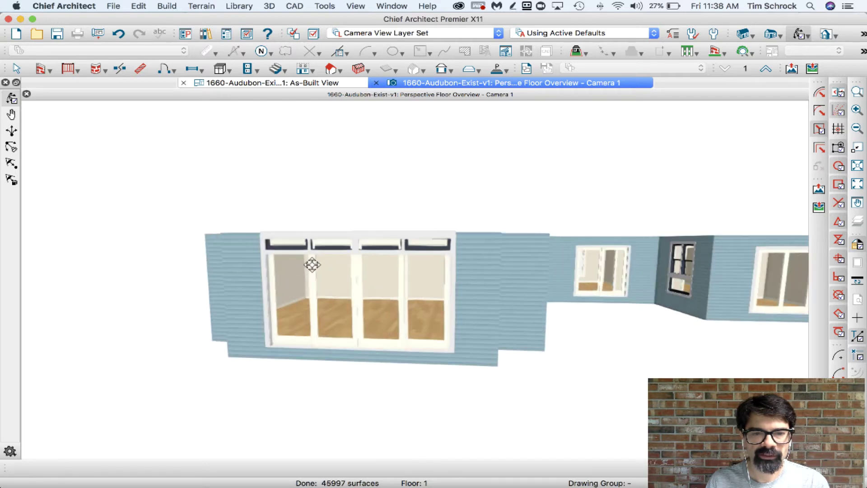
left_click_drag(316, 264, 335, 261)
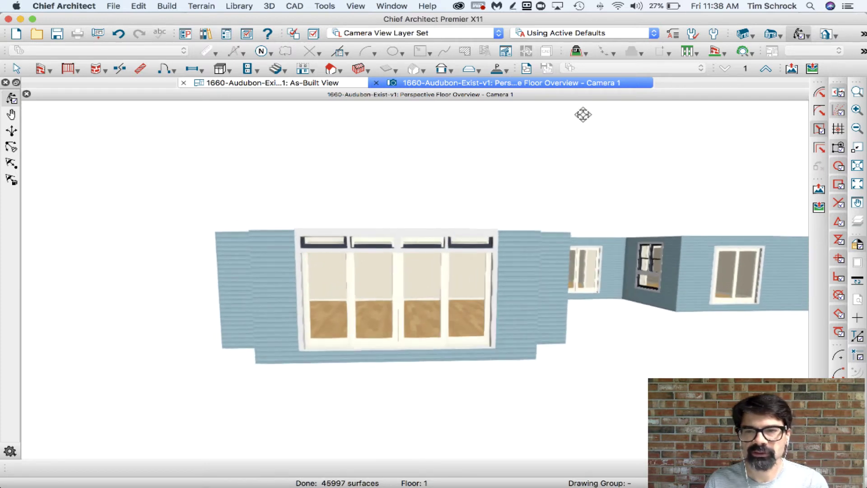
key("super+w")
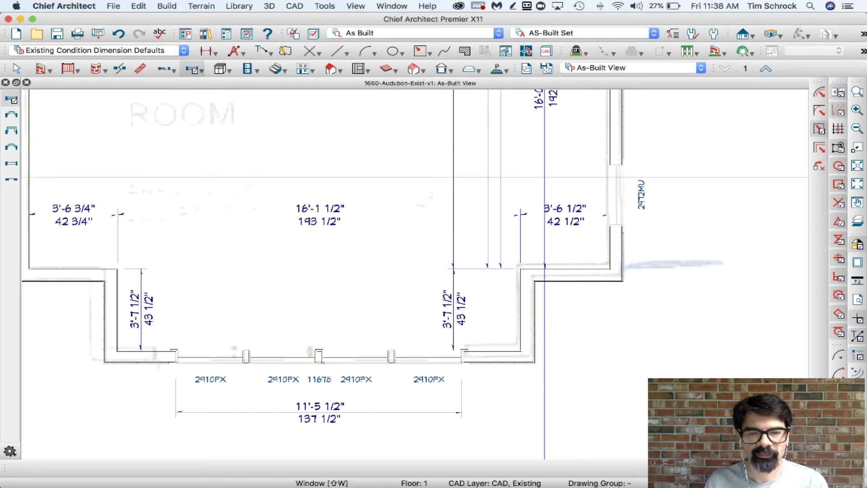
Step: Check the gable elevation sketch with its 46 and 137 1/2 dimensions in the scanned floor-plan photo
key("super+Tab")
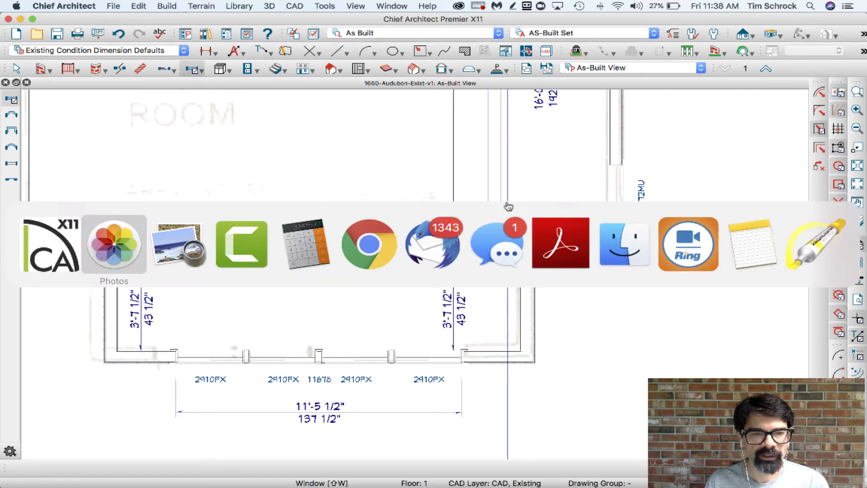
left_click(163, 244)
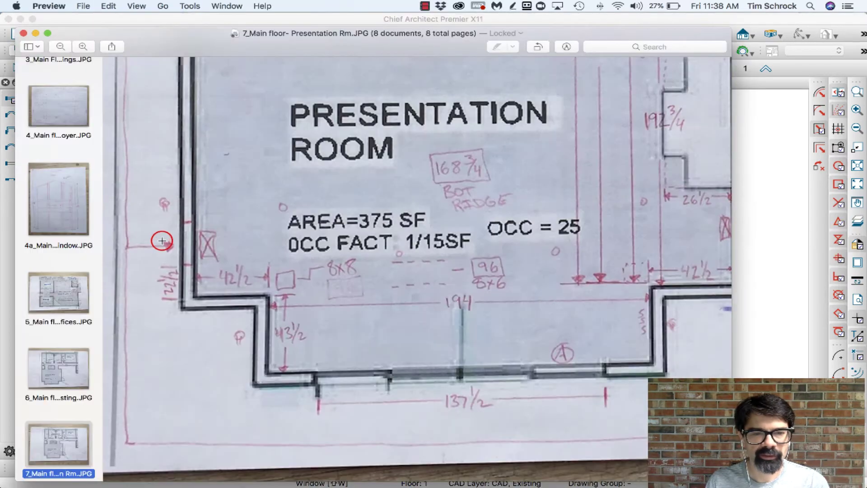
scroll(405, 272, "right", 10)
scroll(405, 272, "right", 10)
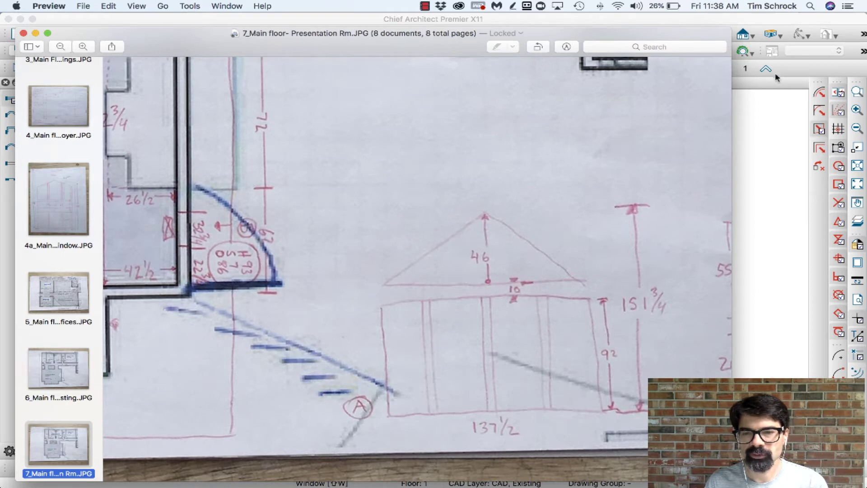
key("super+Tab")
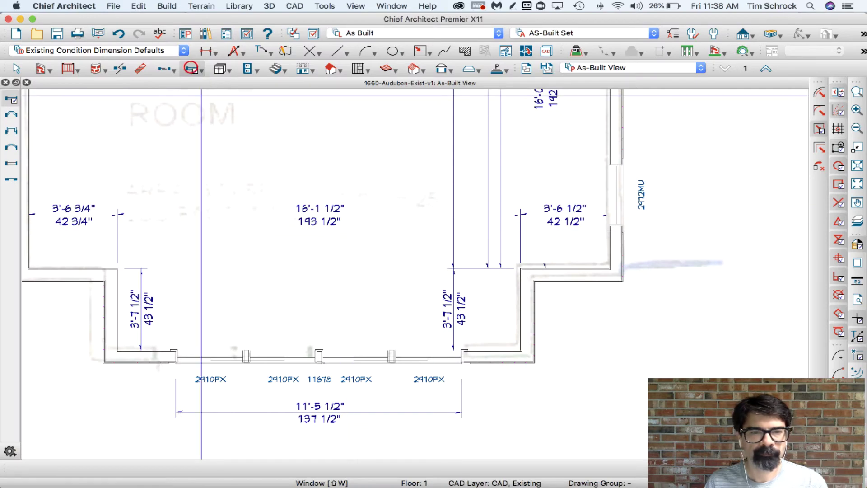
Step: Set the four transom windows to 102" floor-to-bottom and turn off their exterior casing
left_click(189, 69)
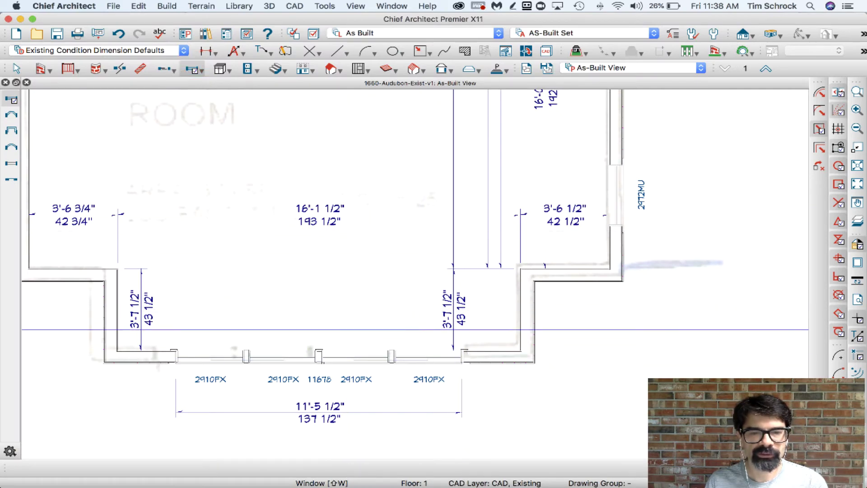
left_click(426, 327)
double_click(203, 379)
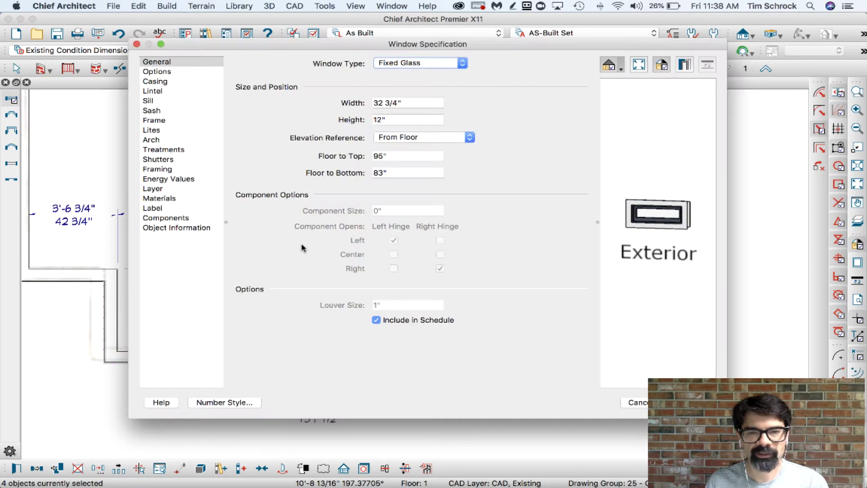
double_click(415, 172)
type("102")
key("Tab")
left_click(180, 82)
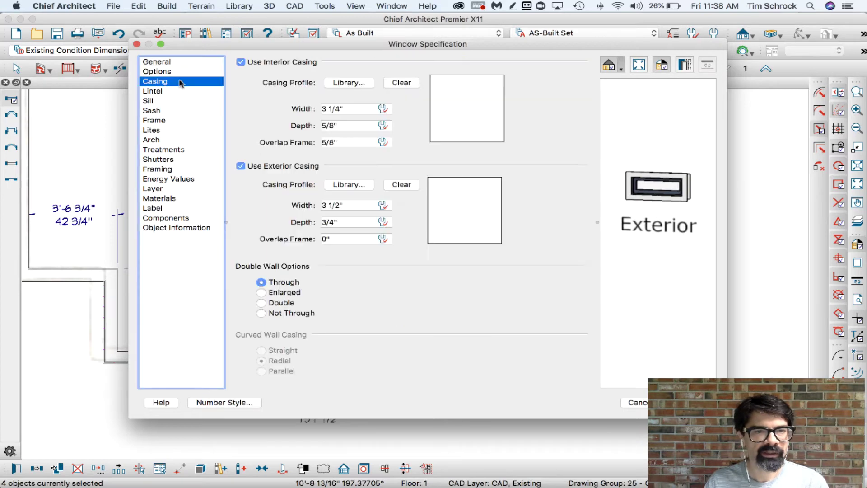
left_click(279, 167)
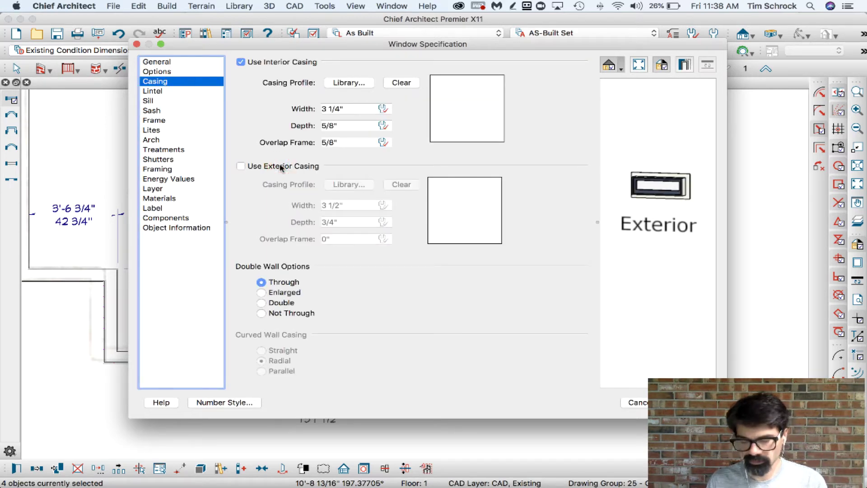
key("Return")
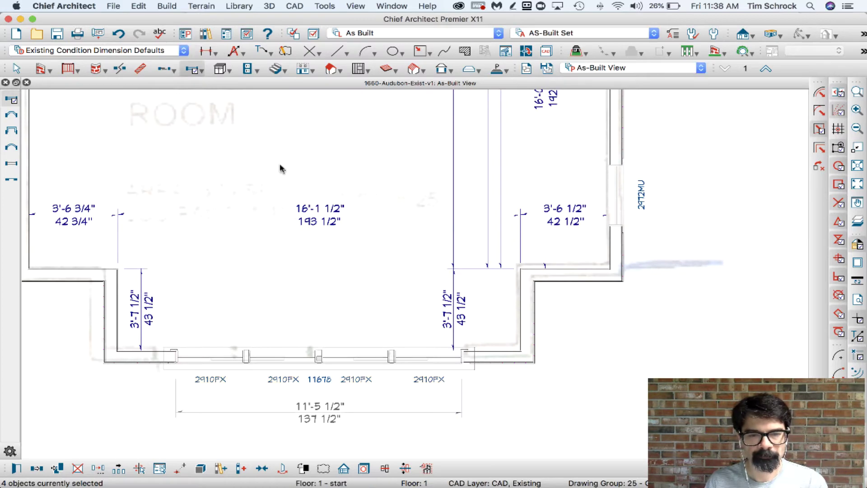
key("super+Tab")
key("super+Tab")
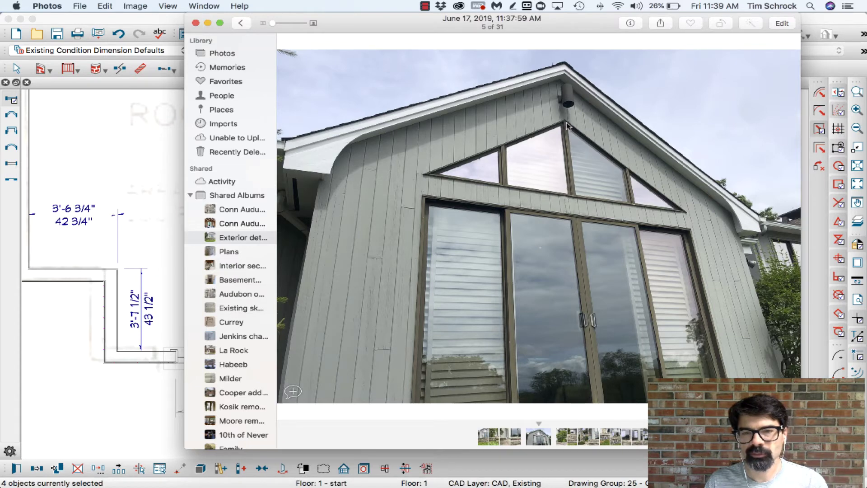
left_click(815, 69)
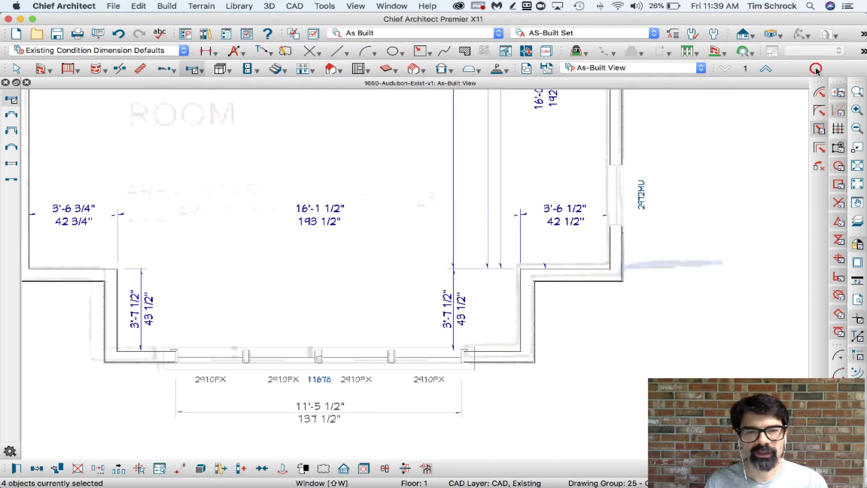
Step: Open a bottom-wall transom's specification and compare it against the hand-drawn sketch
left_click(356, 356)
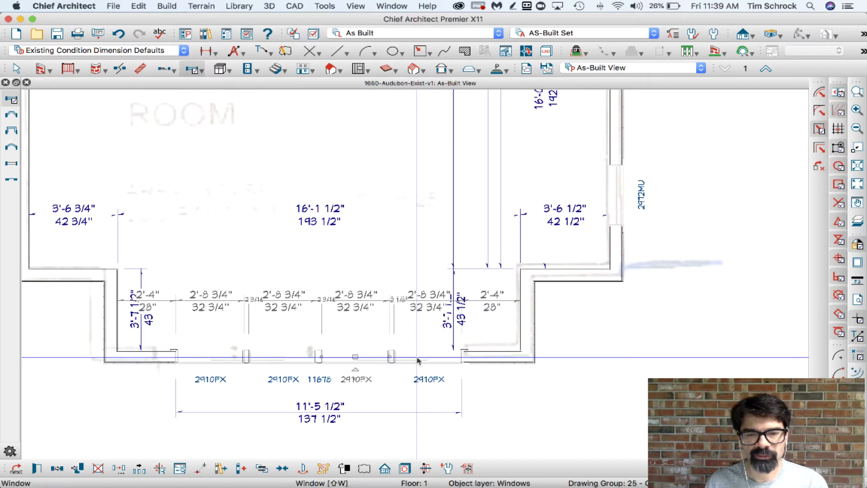
left_click(348, 253)
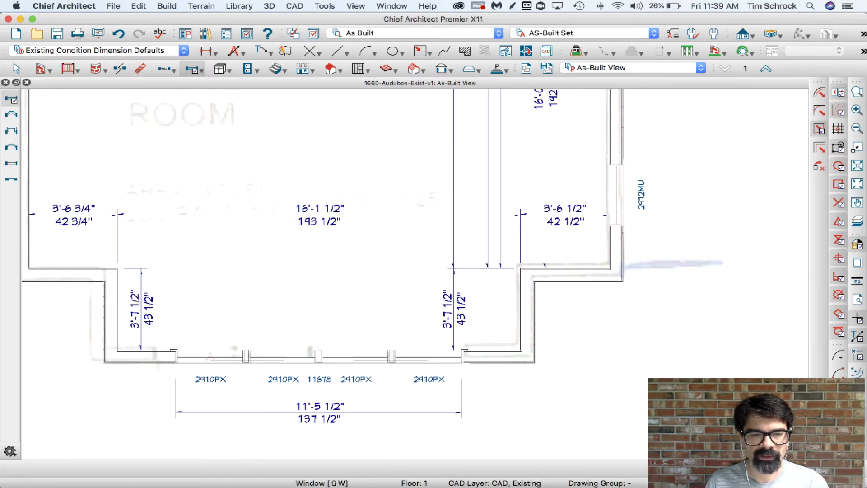
left_click(293, 357)
double_click(293, 358)
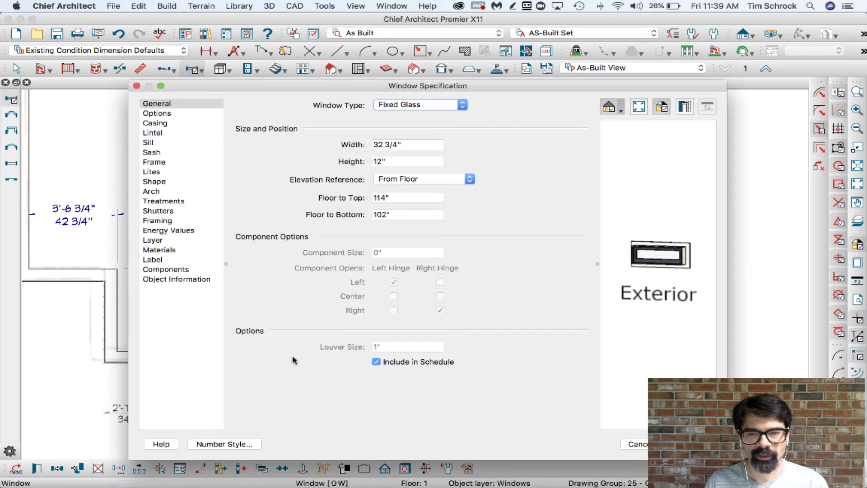
key("super+Tab")
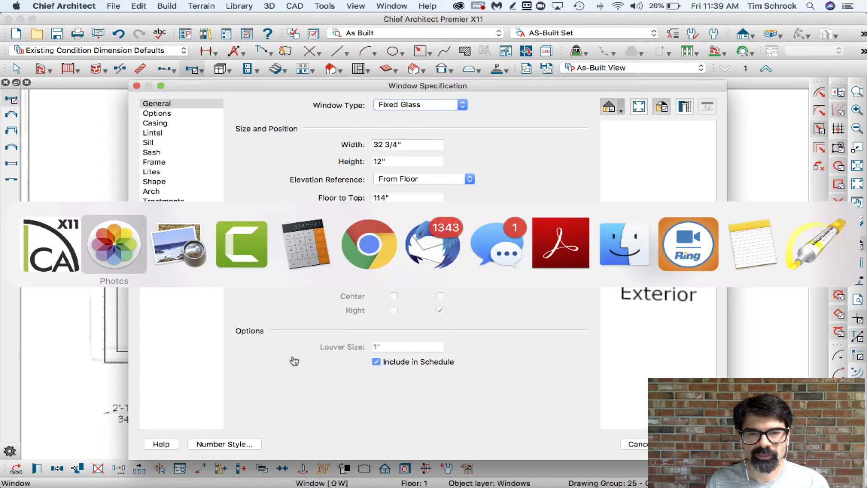
key("super+Tab")
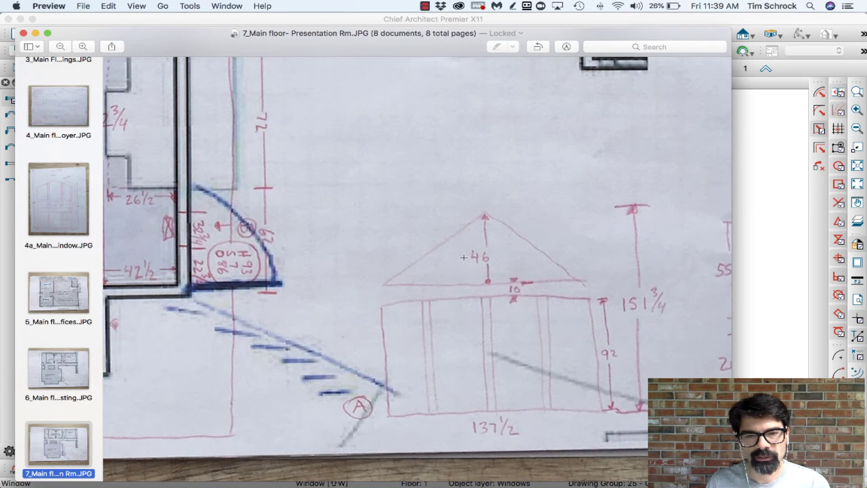
key("super+Tab")
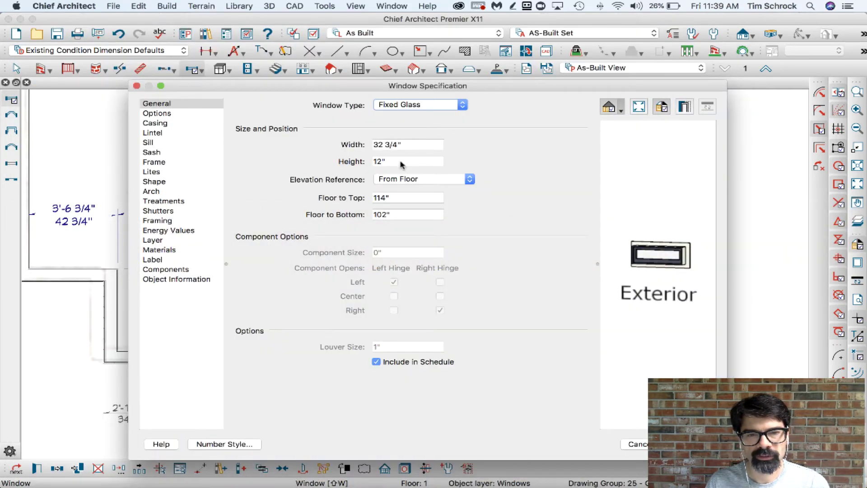
Step: Set the transom's height to 46" with floor-to-bottom at 102", then recheck the sketch
double_click(401, 161)
type("46")
key("Tab")
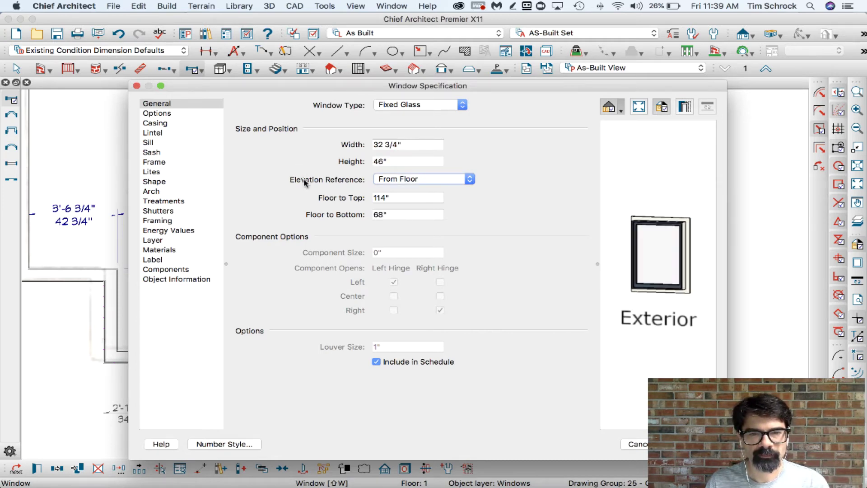
double_click(378, 214)
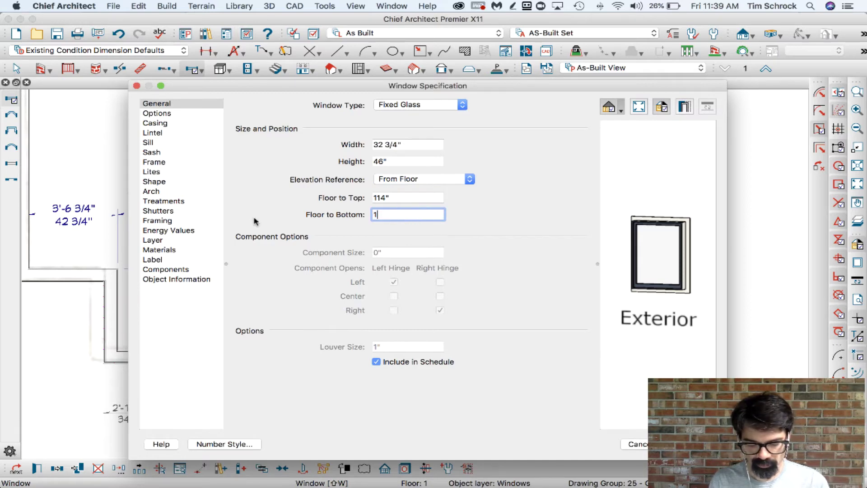
key("Tab")
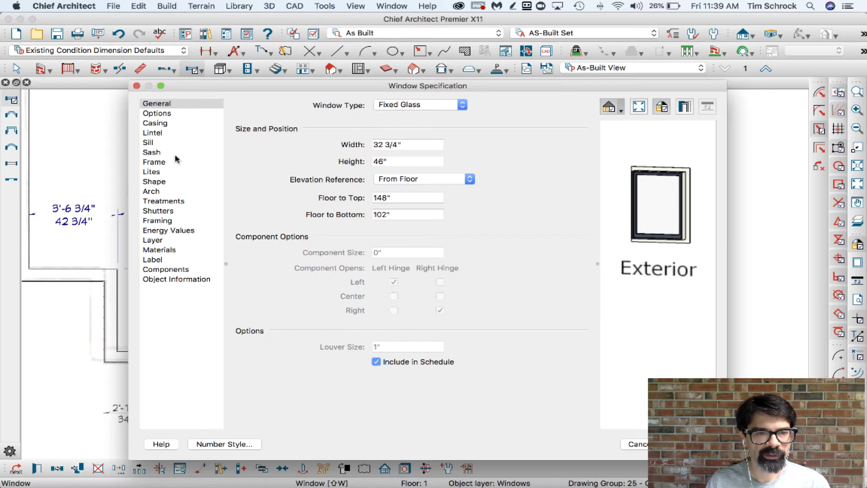
left_click(178, 183)
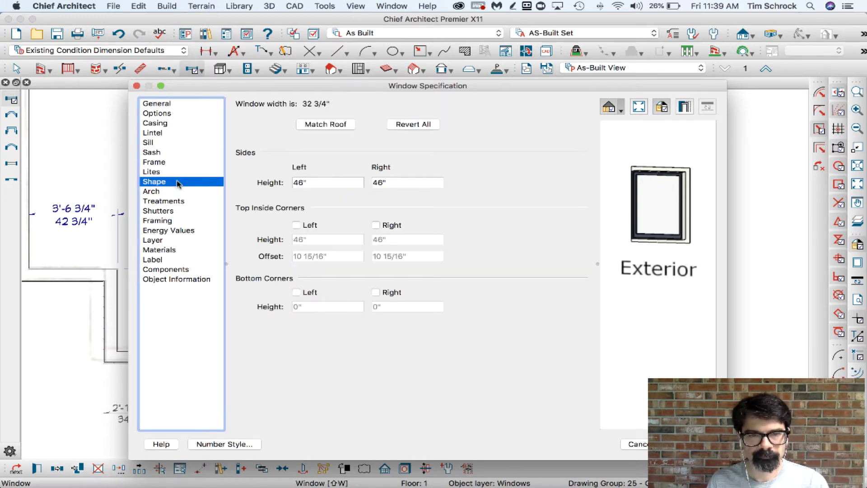
key("Return")
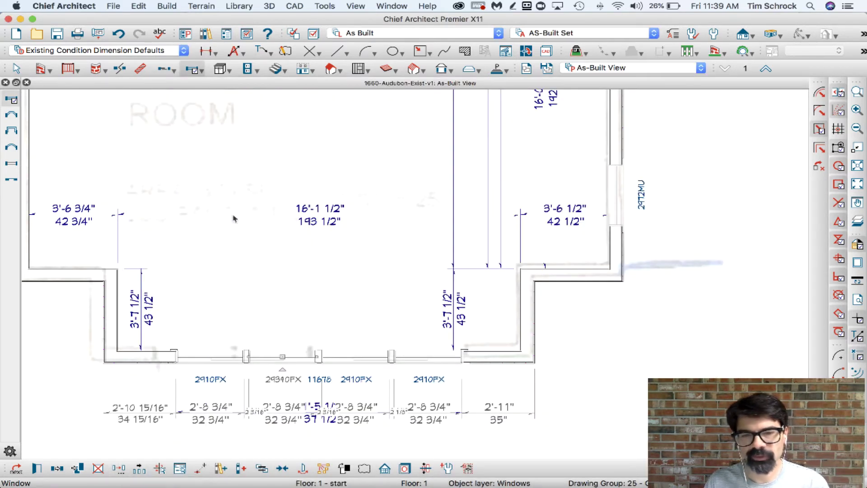
key("super+Tab")
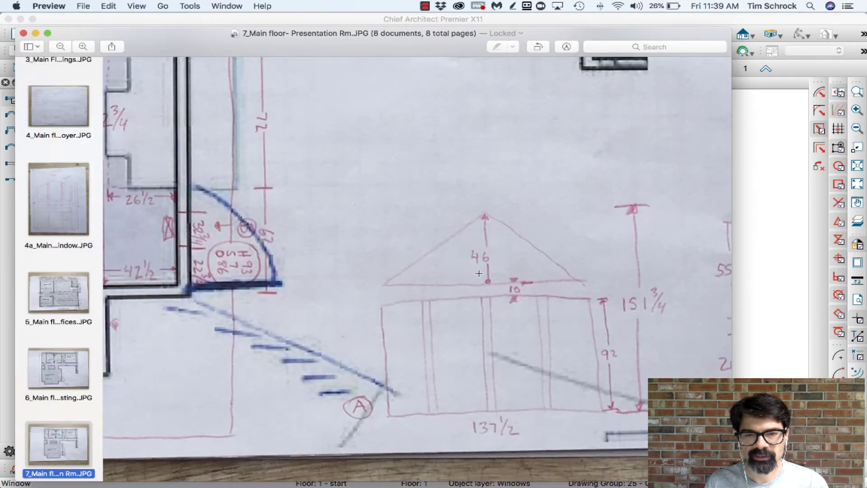
key("super+Tab")
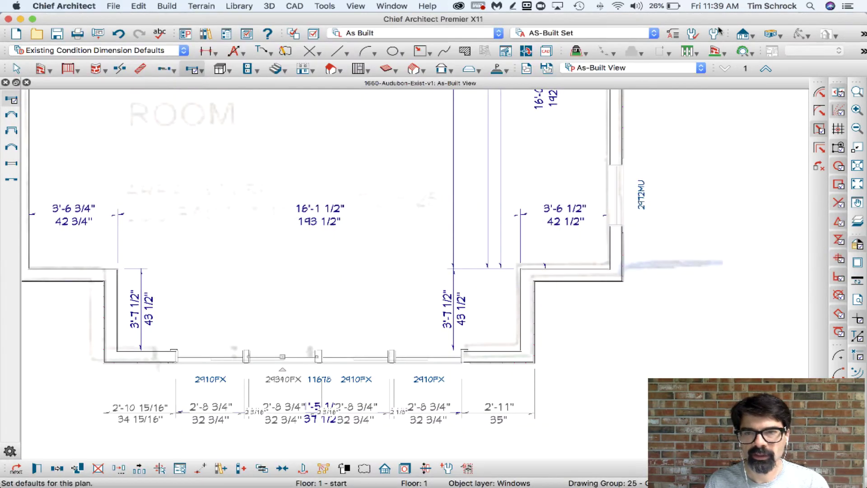
Step: Create an elevation of the door wall and zoom in on the doors and transom windows
left_click(742, 34)
left_click_drag(406, 425, 395, 307)
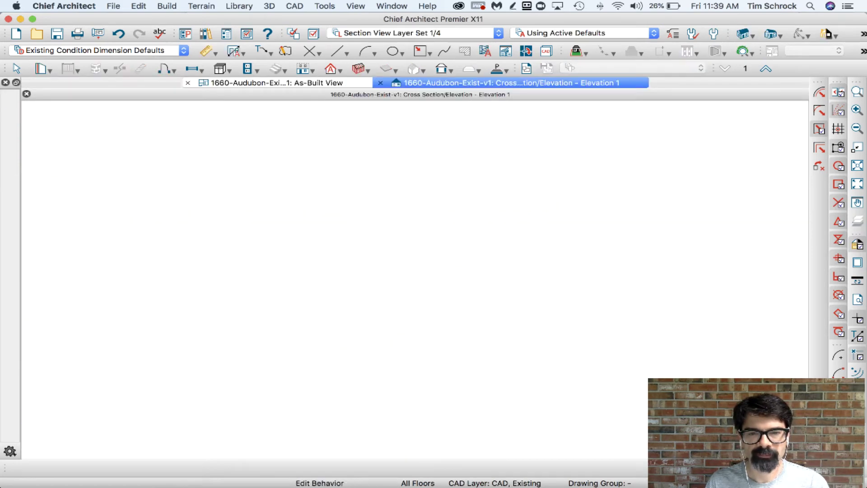
left_click(857, 92)
left_click_drag(47, 234, 174, 331)
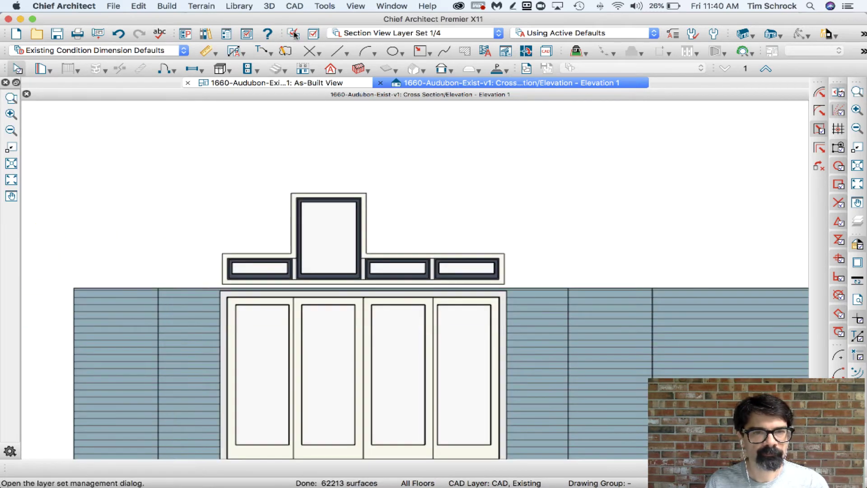
left_click(421, 51)
key("super+Tab")
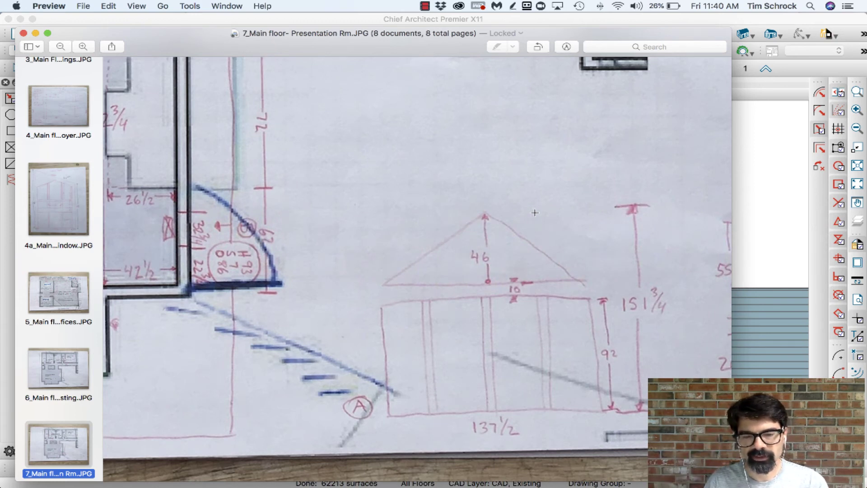
Step: Compute 137.5 / 2 = 68.75 in Calculator
mouse_move(357, 484)
left_click(568, 461)
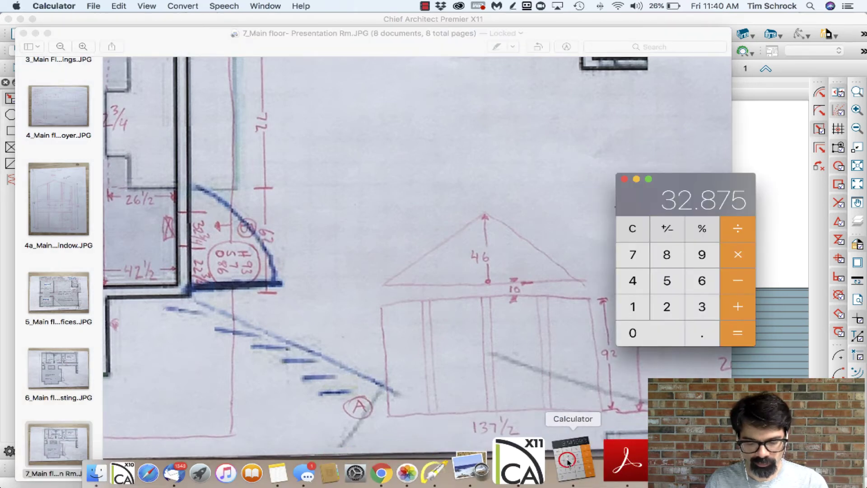
type("137.5")
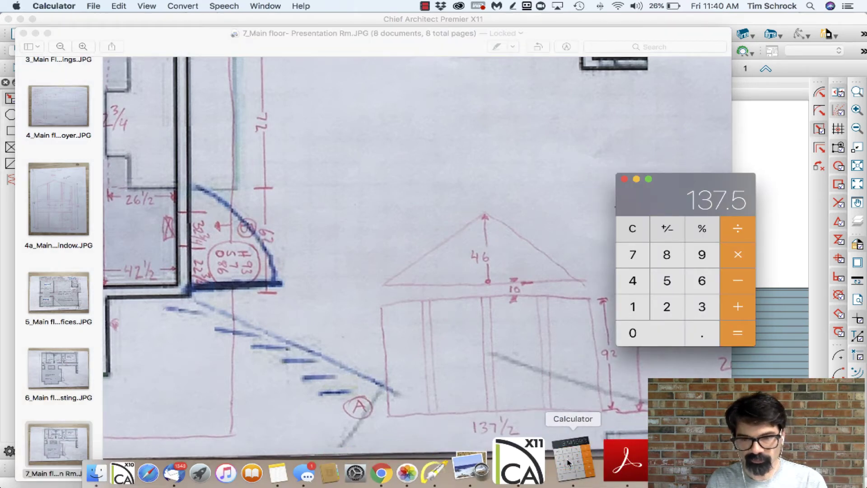
type("/2")
key("Return")
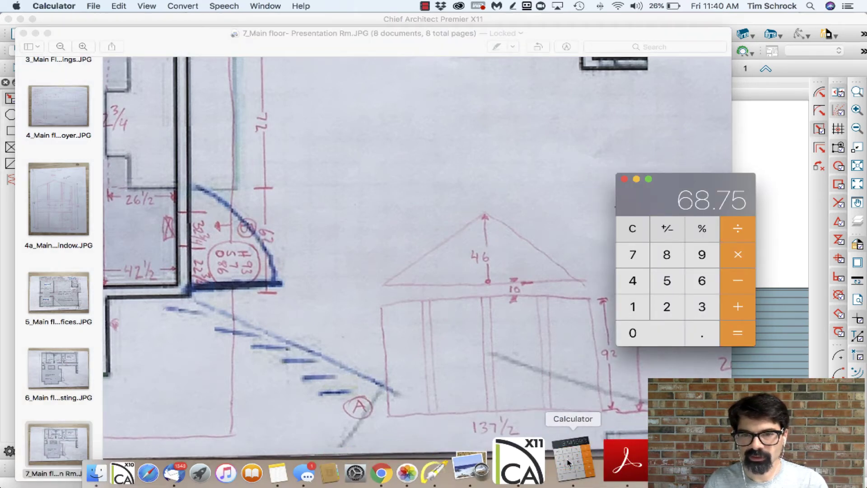
Step: Draw a 68 3/4" by 46" rectangular polyline beside the transom windows
left_click(759, 96)
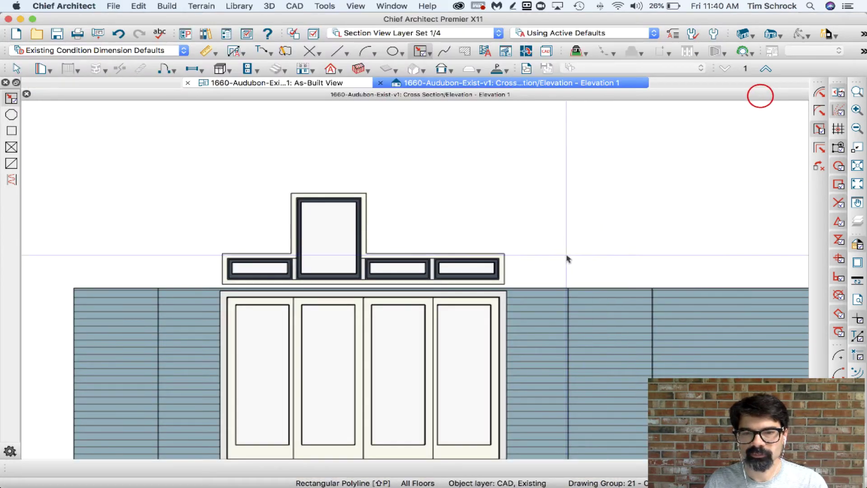
left_click(420, 50)
left_click_drag(560, 253, 622, 212)
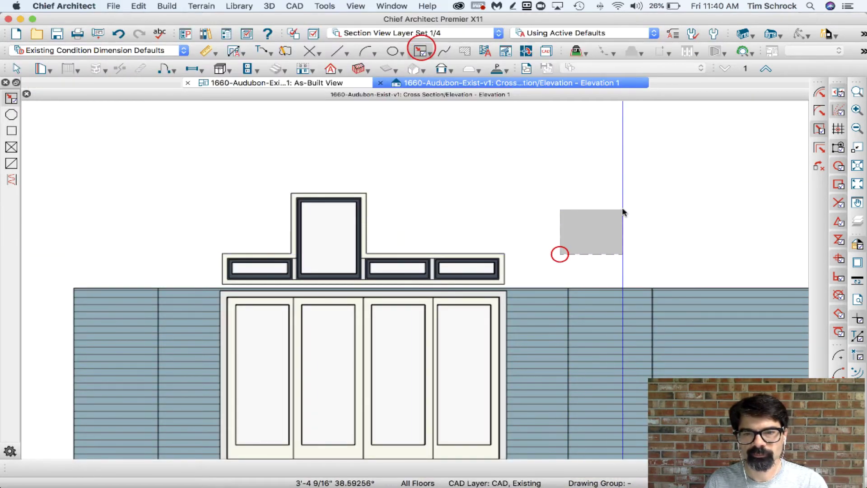
key("Tab")
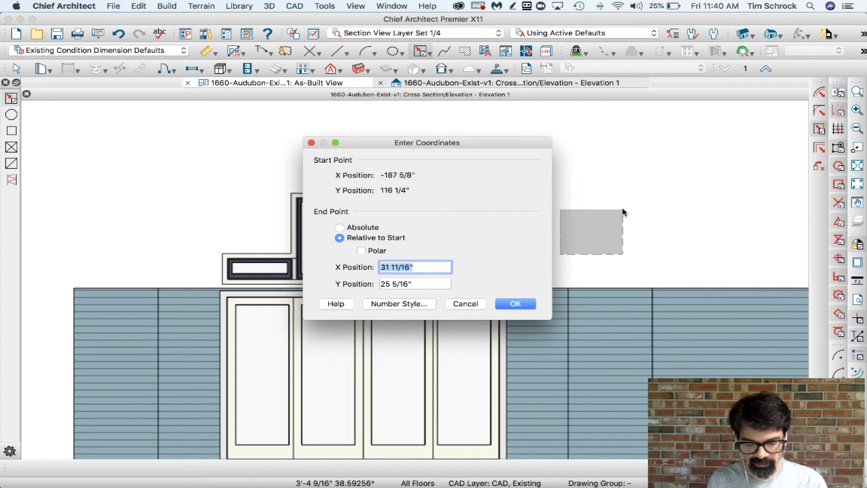
type("68.75")
key("Tab")
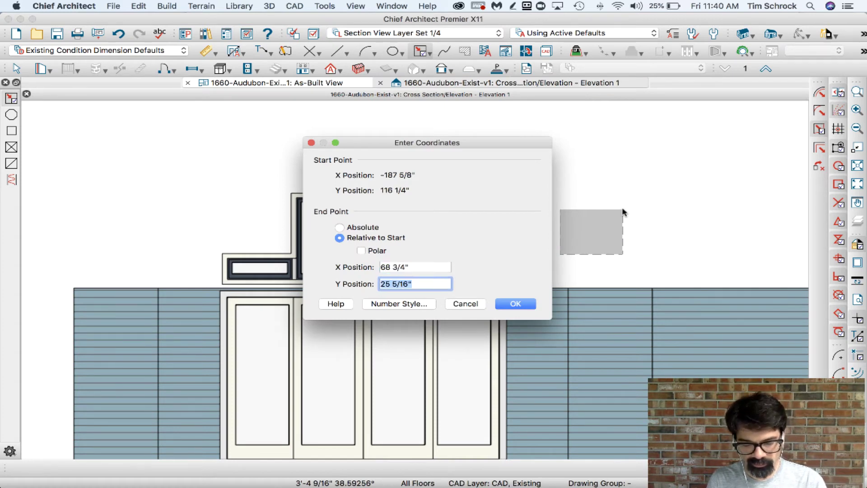
type("46")
key("Return")
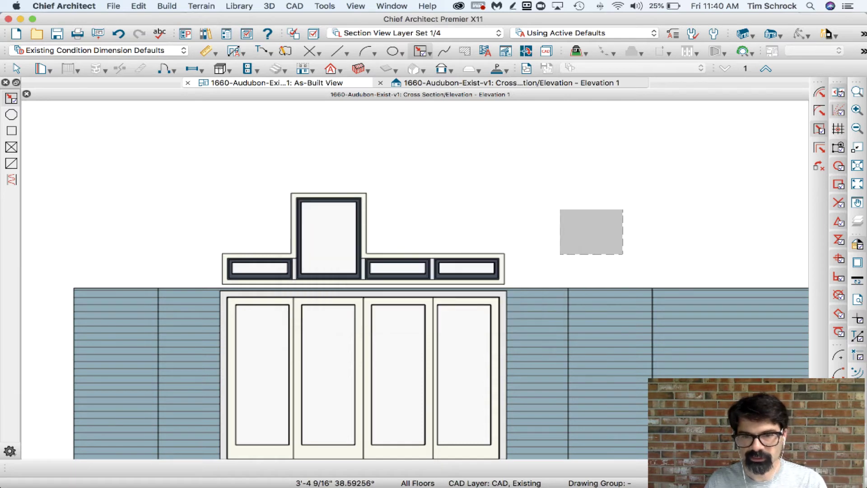
left_click(691, 172)
Step: Turn on the CAD, Existing layer, reshape the rectangle into a triangle, and move it onto the transoms' lower-left corner
left_click(554, 262)
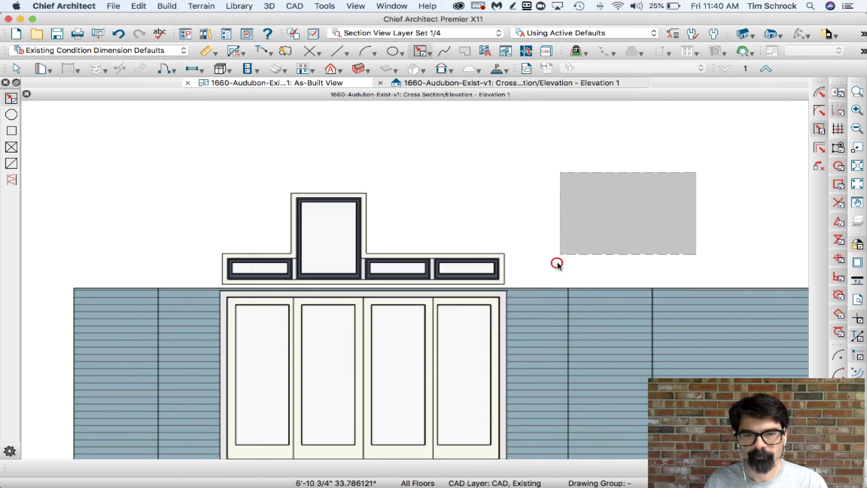
left_click(560, 172)
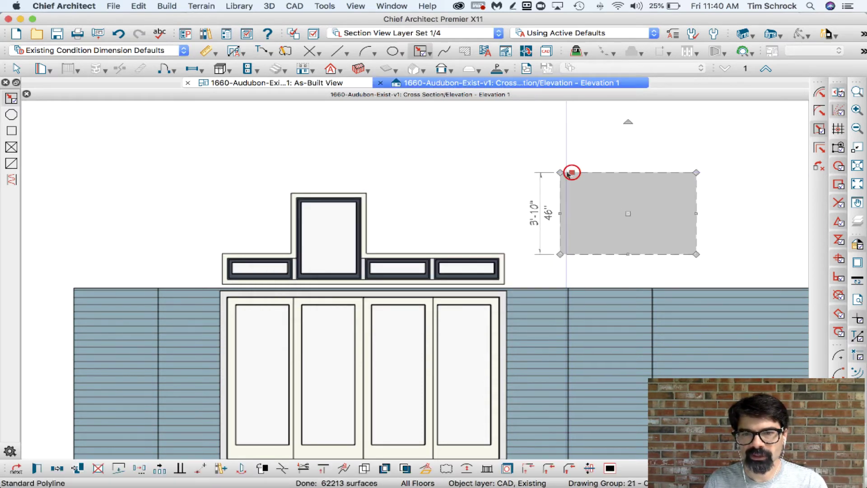
left_click_drag(560, 172, 555, 248)
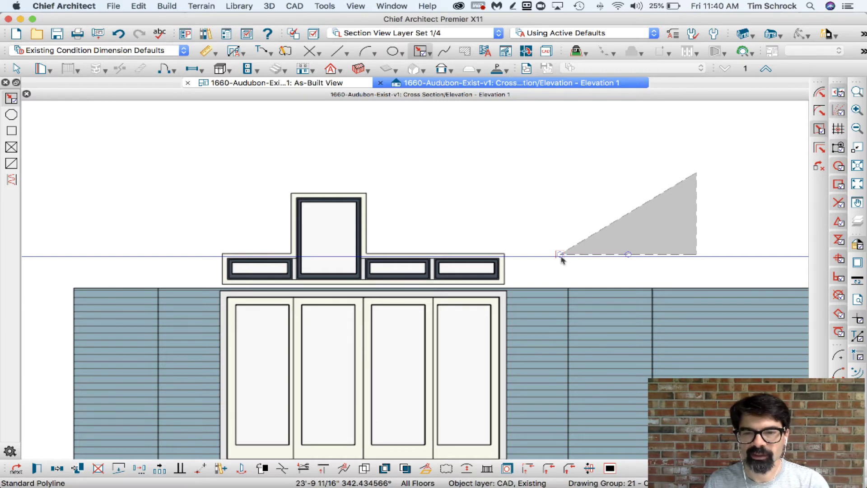
left_click(560, 255)
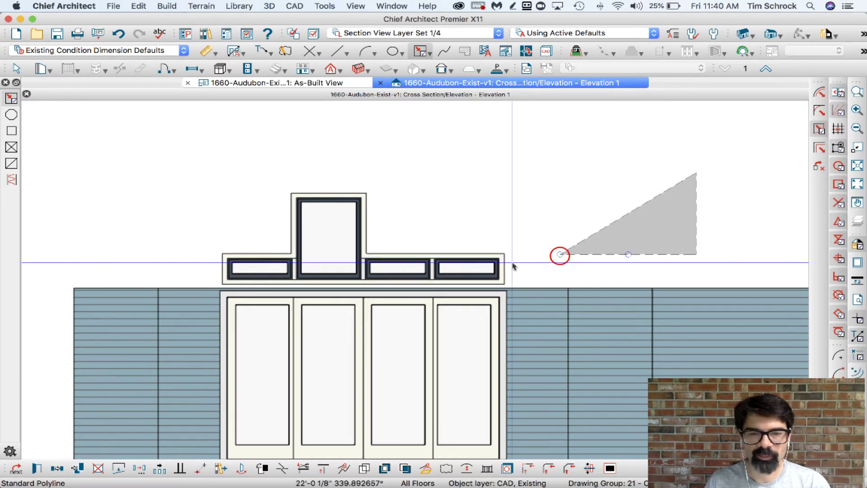
left_click(228, 280)
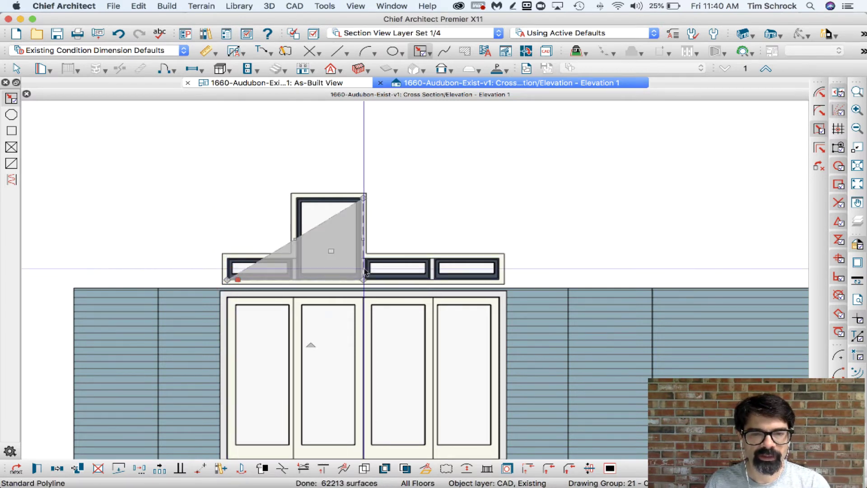
key("Escape")
scroll(297, 270, "up", 3)
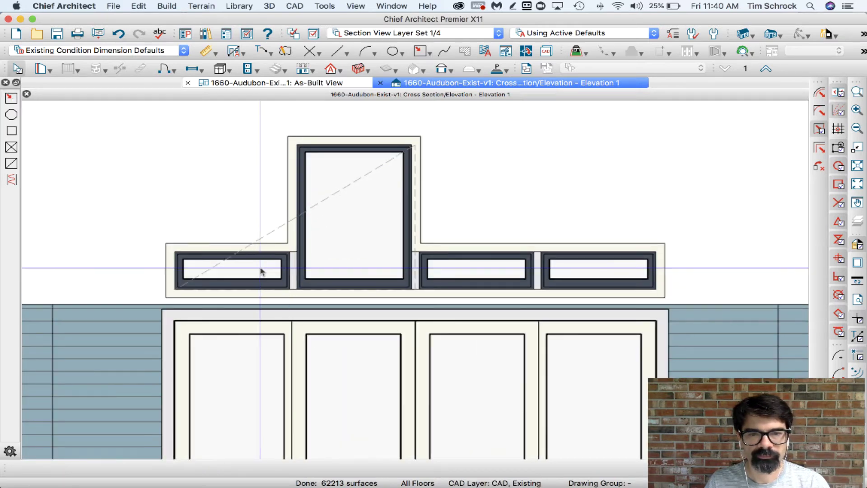
Step: Lower the center 2939FX transom's top edge 3/4" so it stands 45 1/4" tall
scroll(285, 202, "up", 2)
scroll(472, 104, "up", 3)
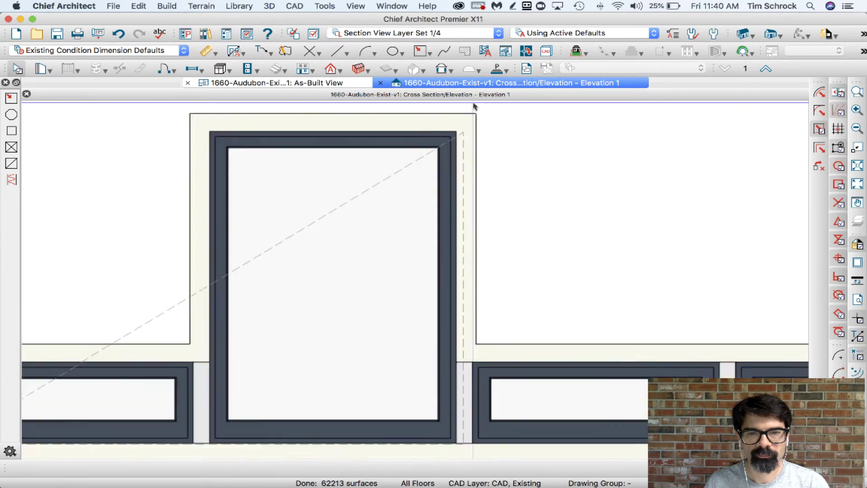
left_click(384, 153)
scroll(468, 144, "down", 2)
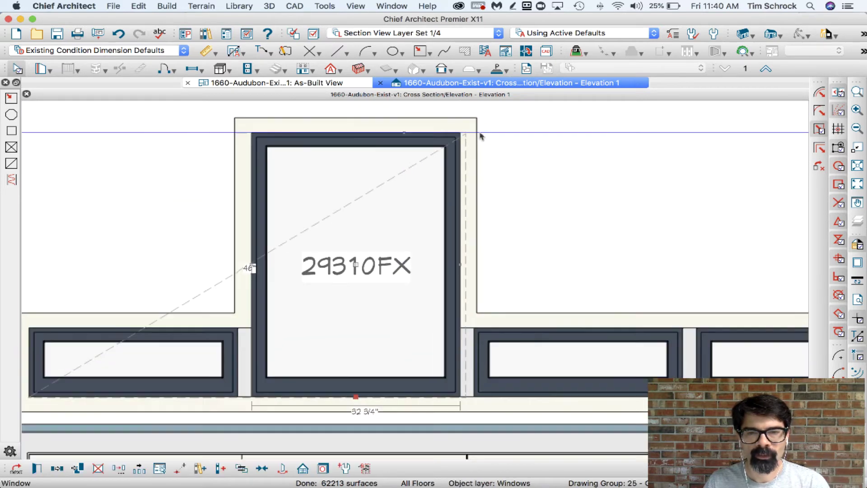
scroll(470, 141, "down", 2)
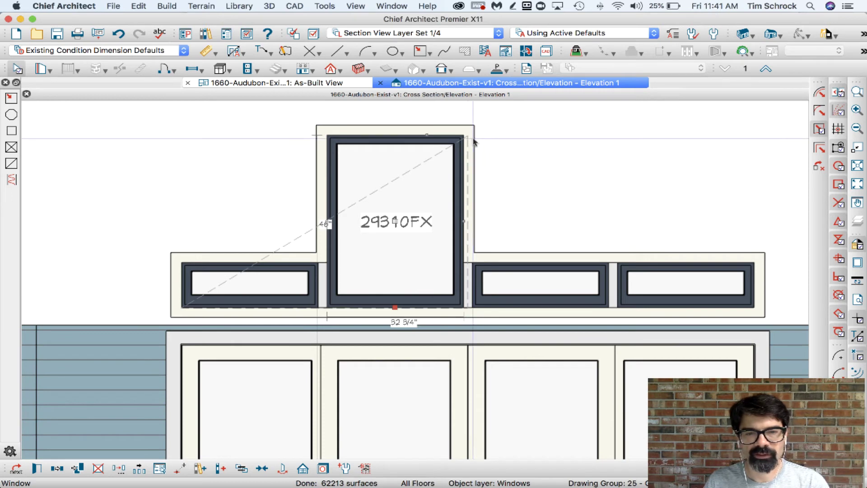
scroll(468, 137, "up", 2)
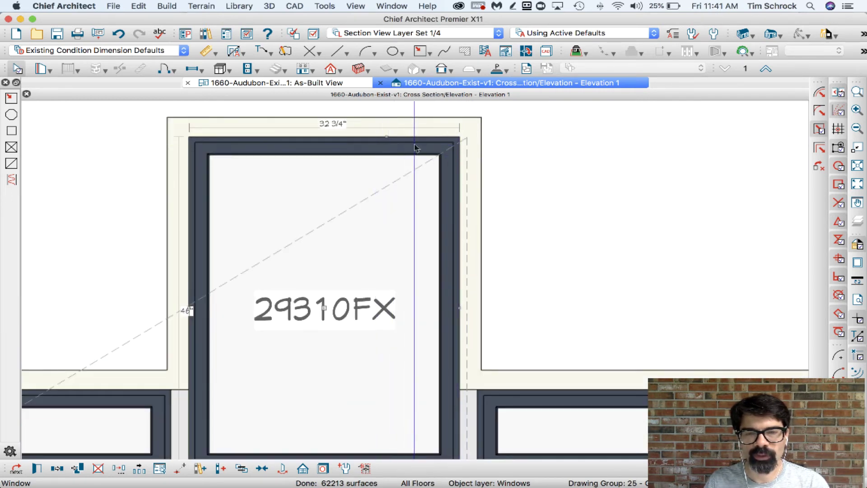
scroll(468, 142, "up", 2)
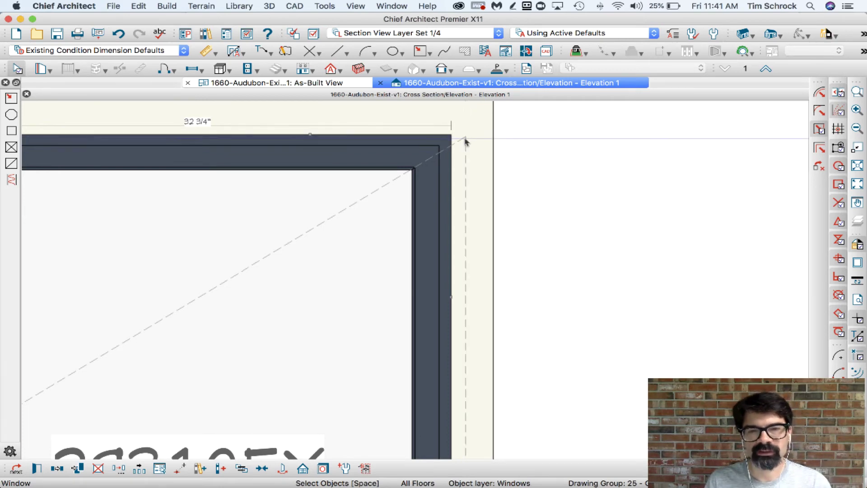
left_click_drag(316, 136, 451, 145)
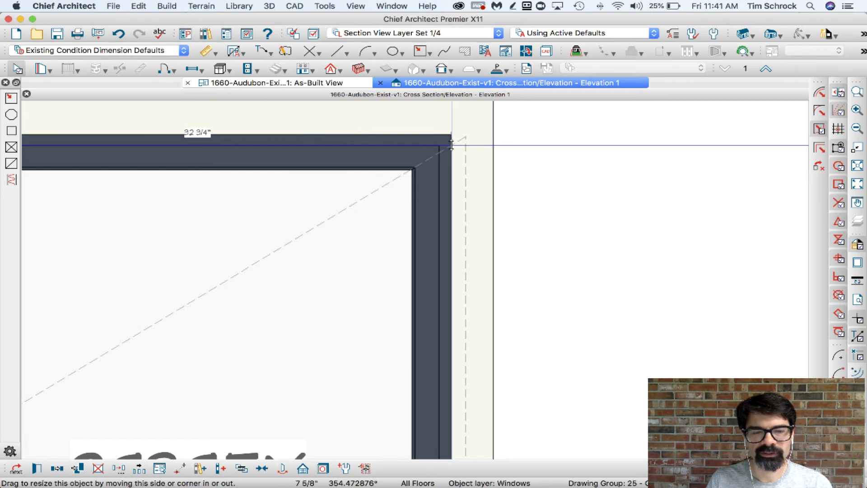
key("Tab")
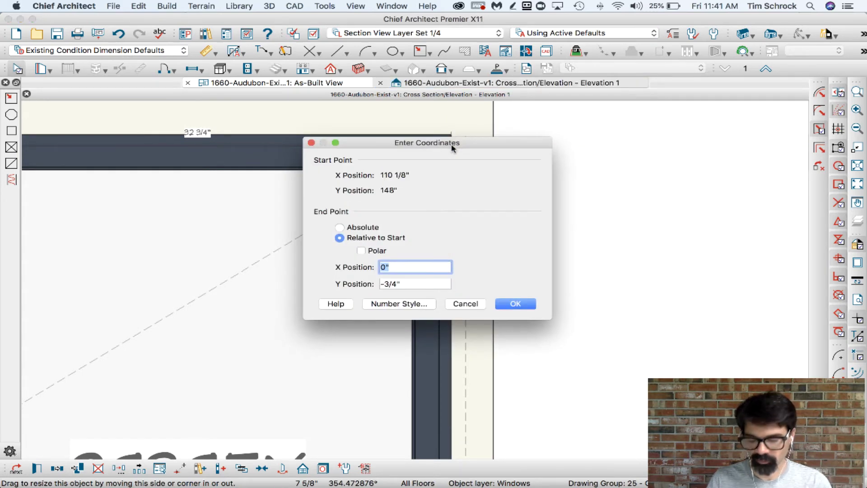
key("Return")
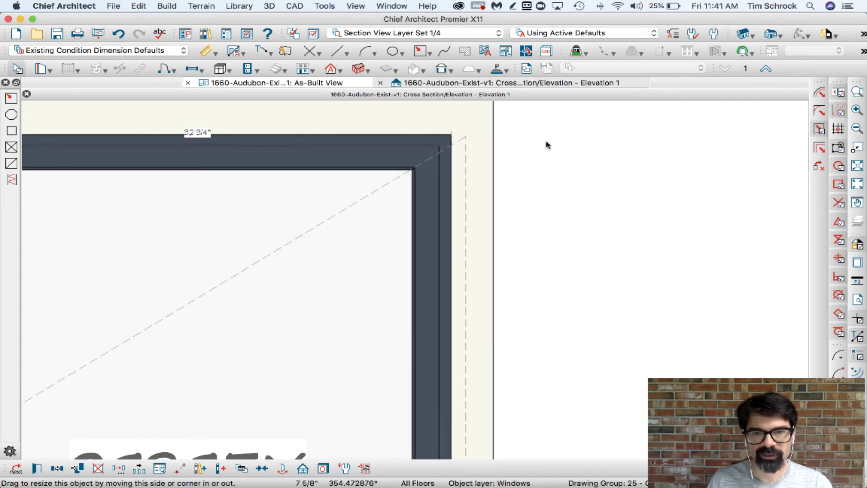
scroll(546, 145, "down", 3)
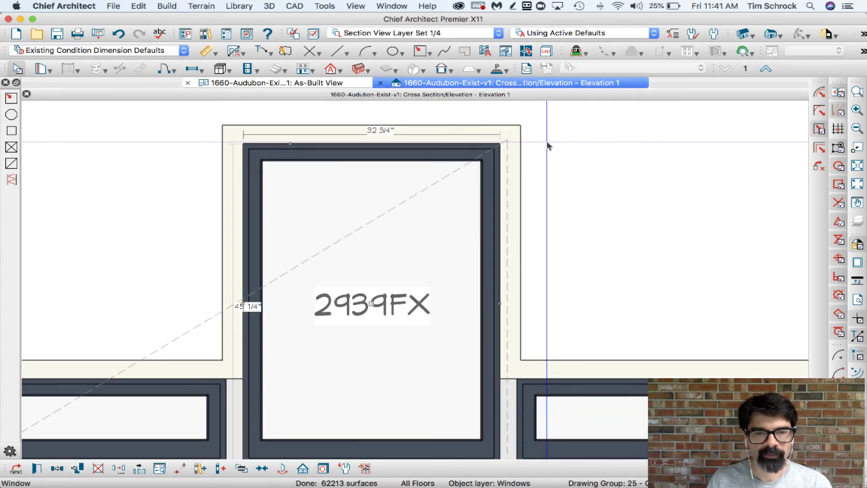
double_click(548, 145)
key("Escape")
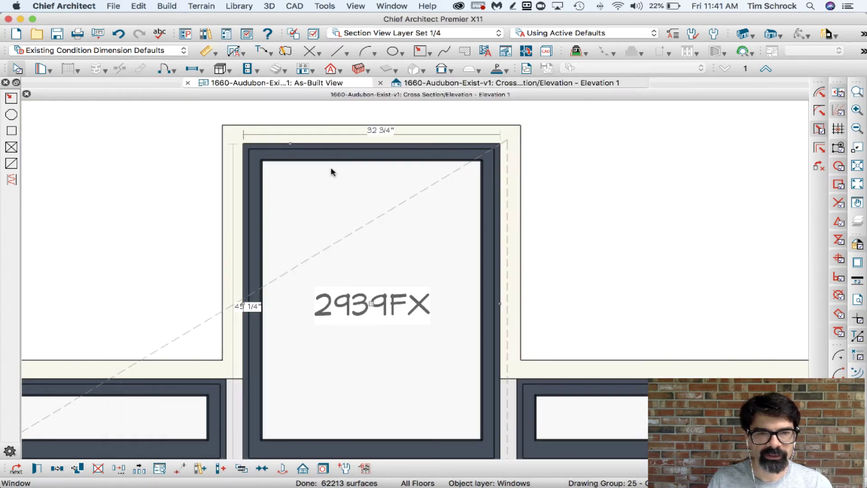
Step: Tape-measure from the wall base up to the gable line, then open window 2939FX's specification
scroll(331, 172, "down", 1)
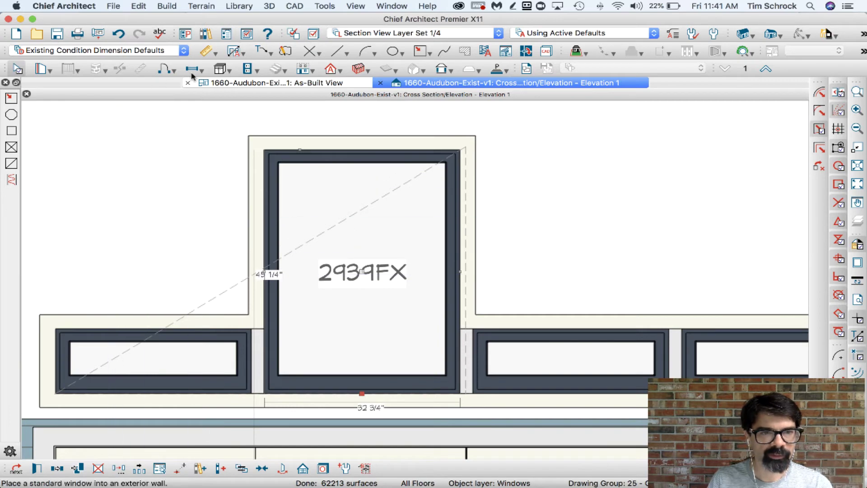
left_click(207, 51)
left_click(11, 227)
left_click(10, 227)
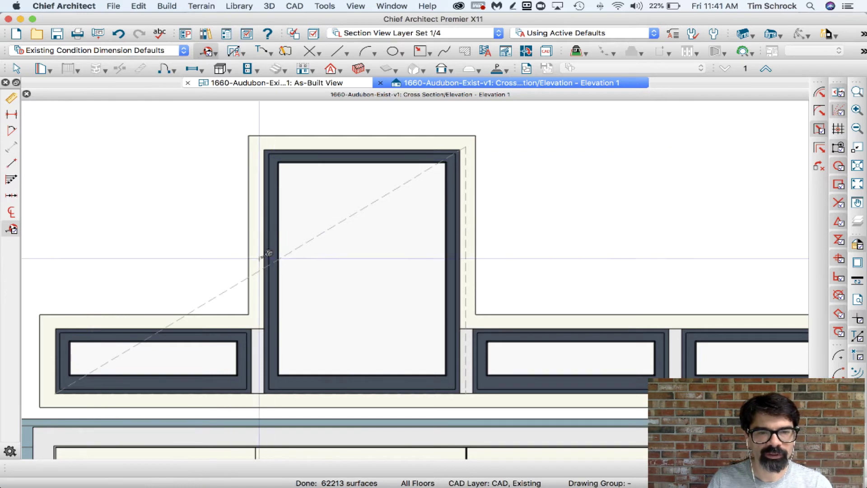
scroll(262, 389, "up", 3)
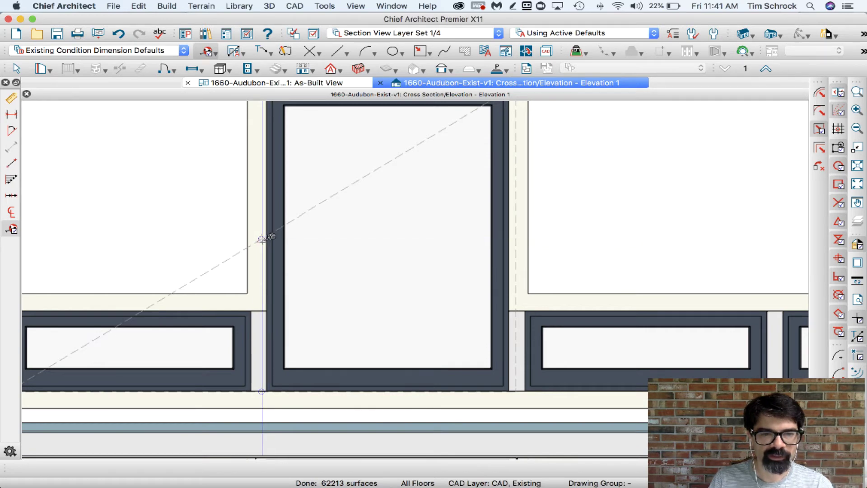
scroll(268, 236, "up", 3)
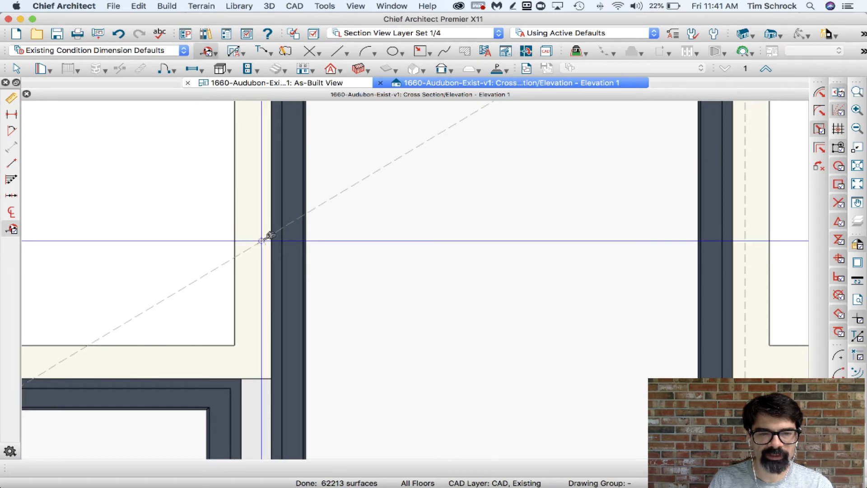
scroll(270, 235, "down", 2)
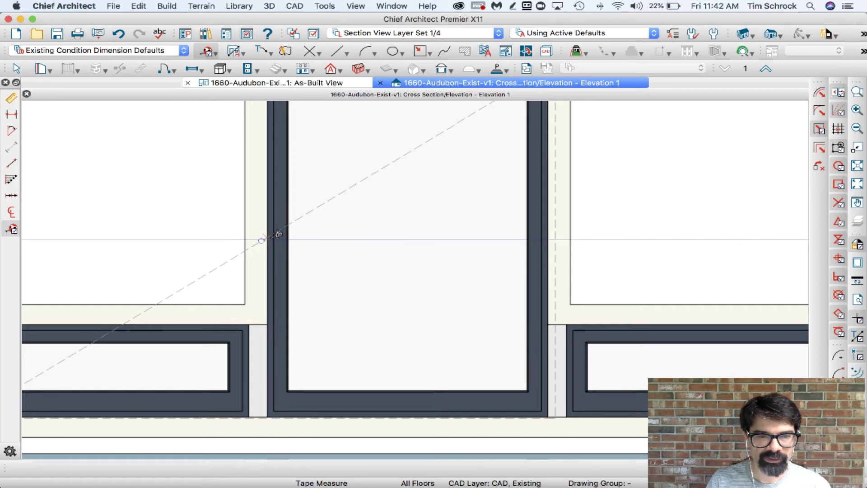
scroll(257, 394, "up", 2)
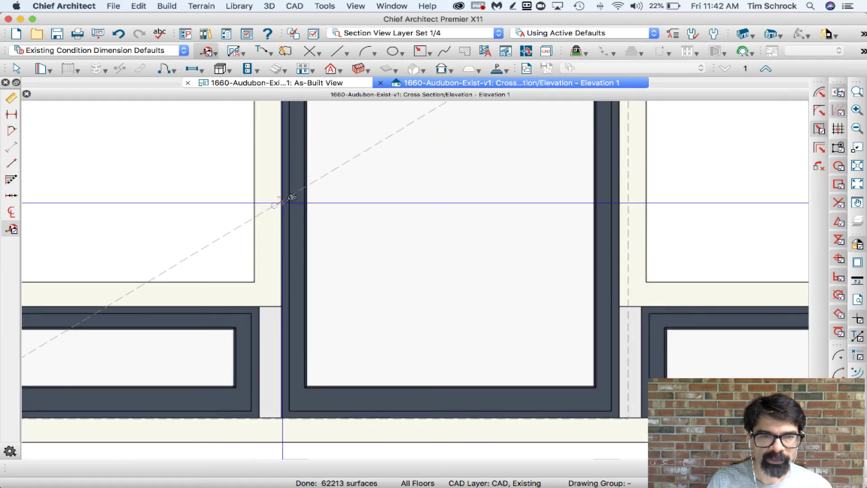
left_click_drag(290, 198, 280, 203)
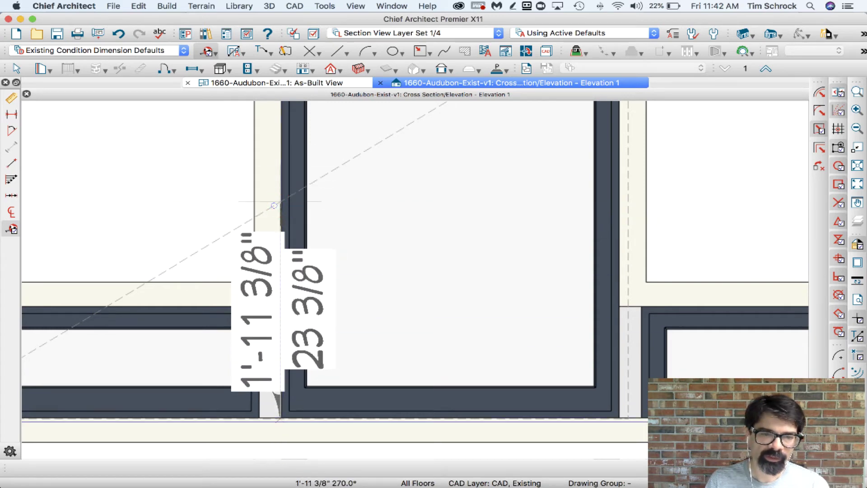
key("Escape")
double_click(385, 283)
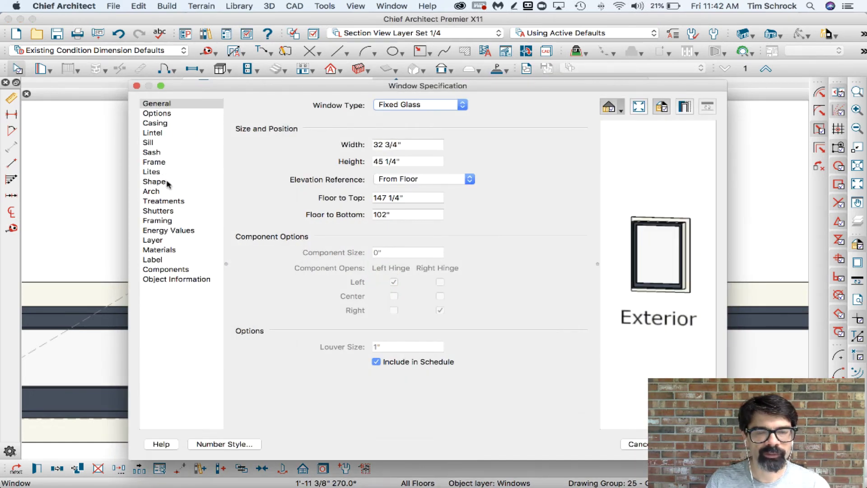
Step: Set window 2939FX's left side height to 23" so its top slopes along the gable line
left_click(156, 182)
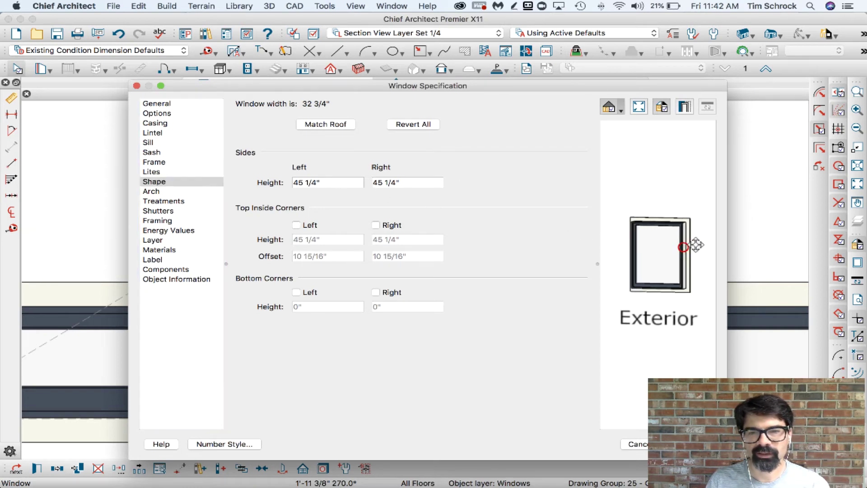
left_click(326, 181)
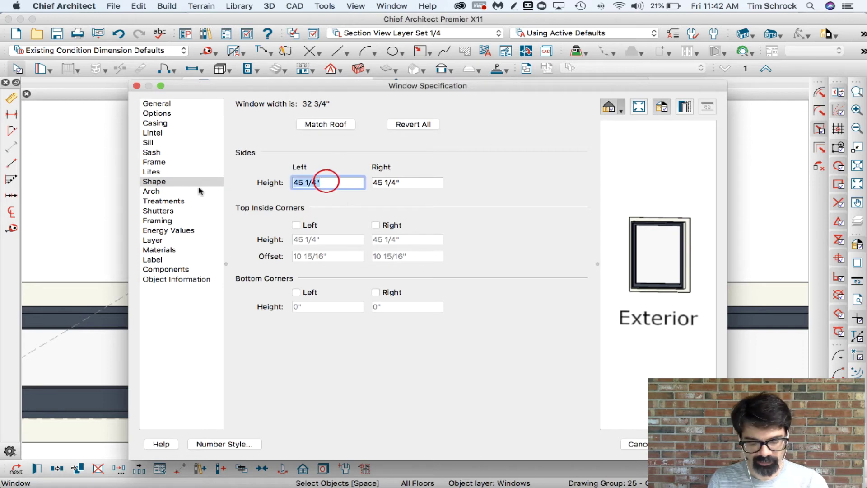
type("23 3/8")
key("Return")
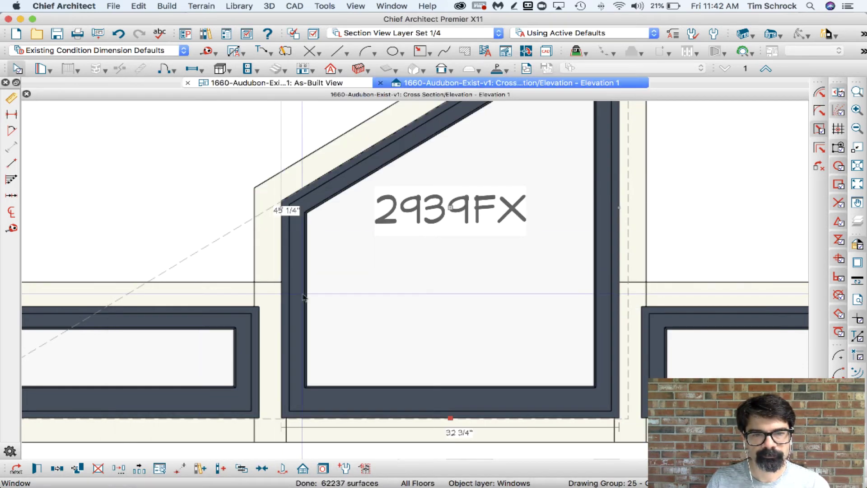
scroll(332, 281, "down", 1)
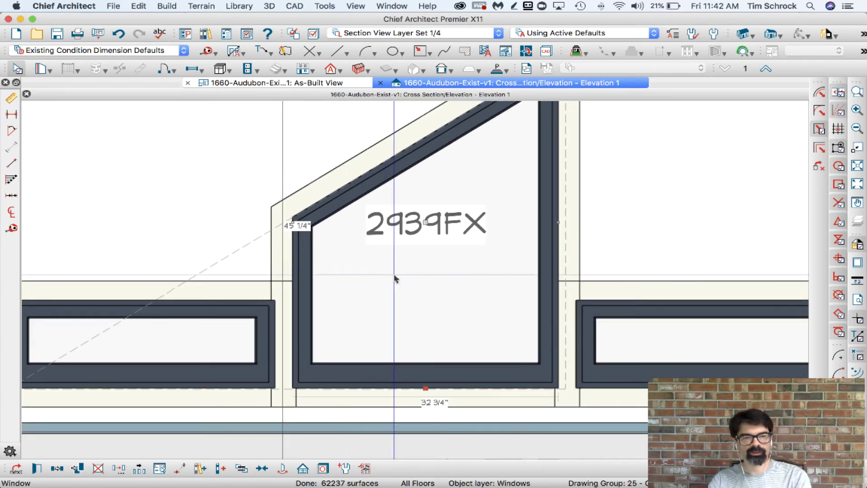
Step: Measure 1'-10 11/16" from the low 2910FX window's bottom to the gable line, then open its specification
scroll(397, 280, "down", 2)
scroll(261, 344, "up", 2)
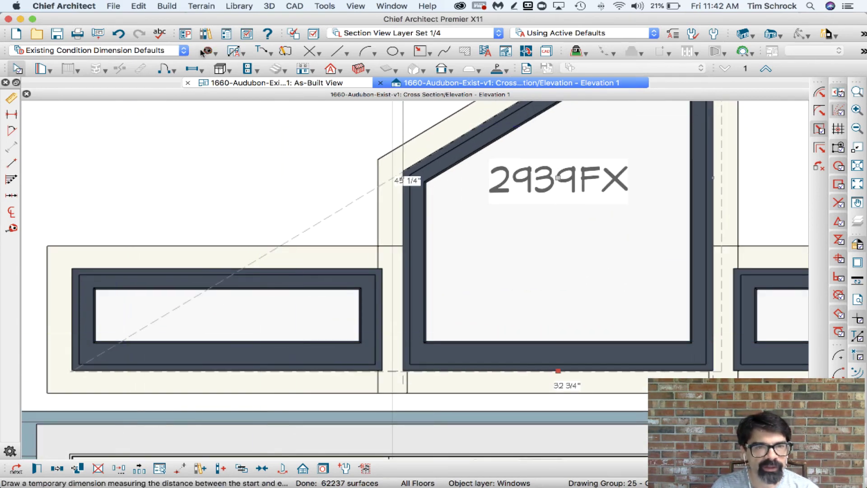
left_click(207, 51)
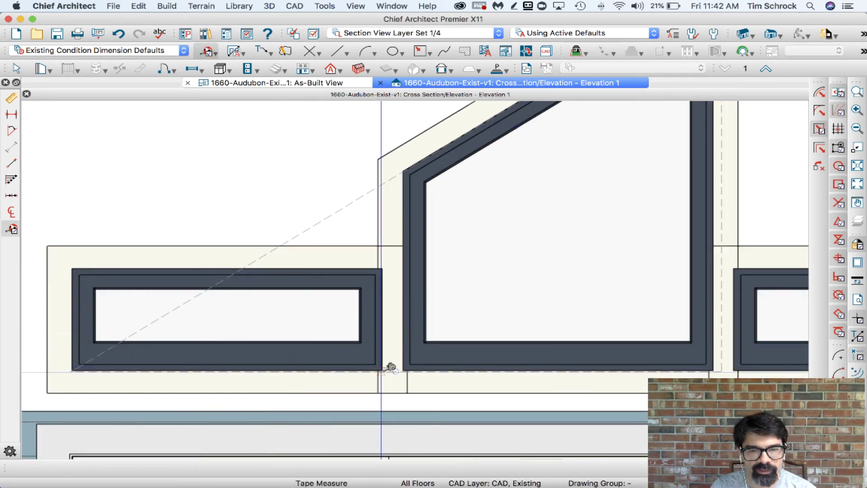
left_click_drag(382, 371, 380, 176)
left_click_drag(382, 217, 382, 185)
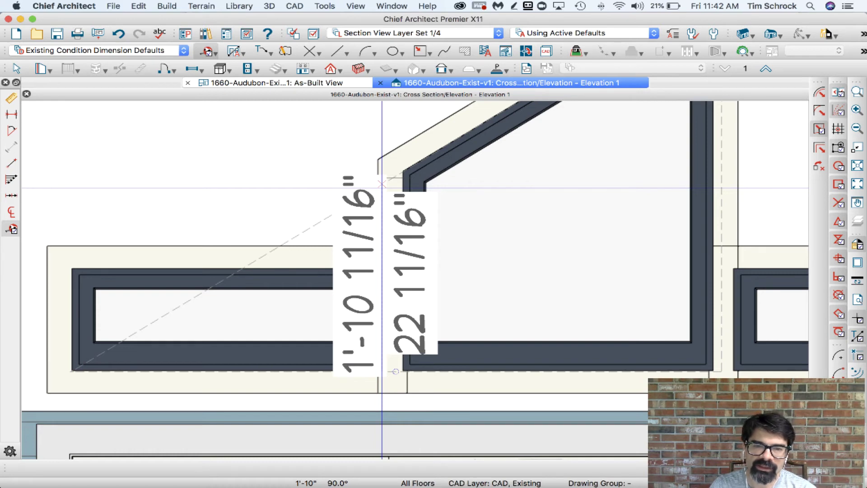
left_click_drag(382, 183, 382, 185)
key("space")
double_click(323, 270)
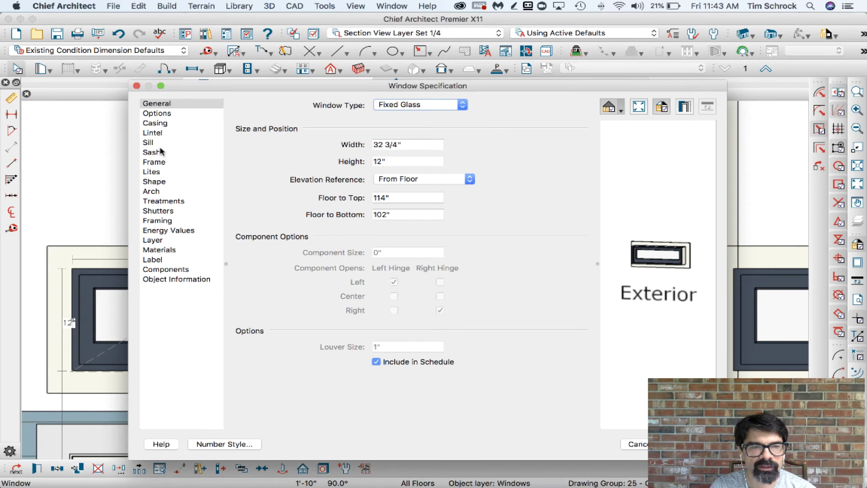
Step: Set the left window's Shape heights to 22 5/8" on the right and 1/4" on the left
left_click(154, 151)
left_click(154, 181)
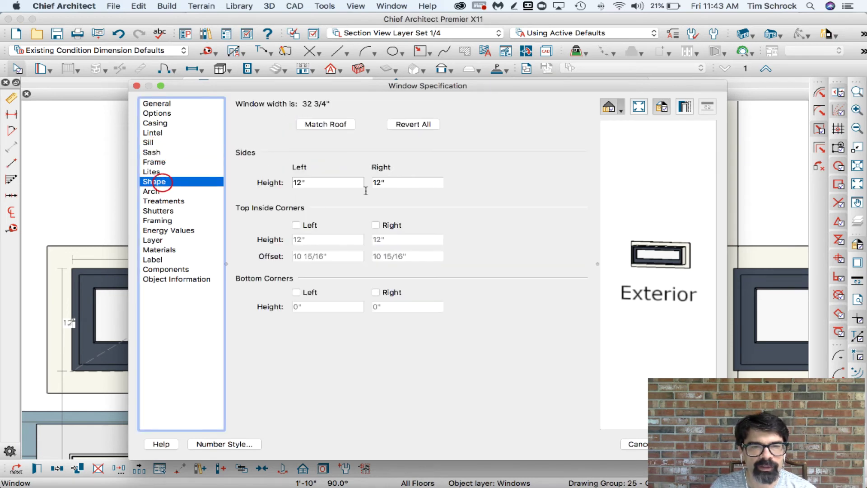
left_click(406, 183)
type("22")
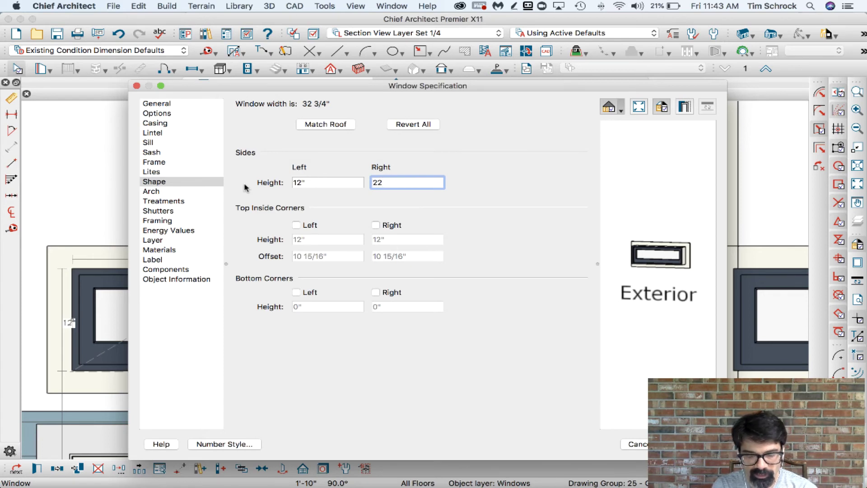
type(" 5/8")
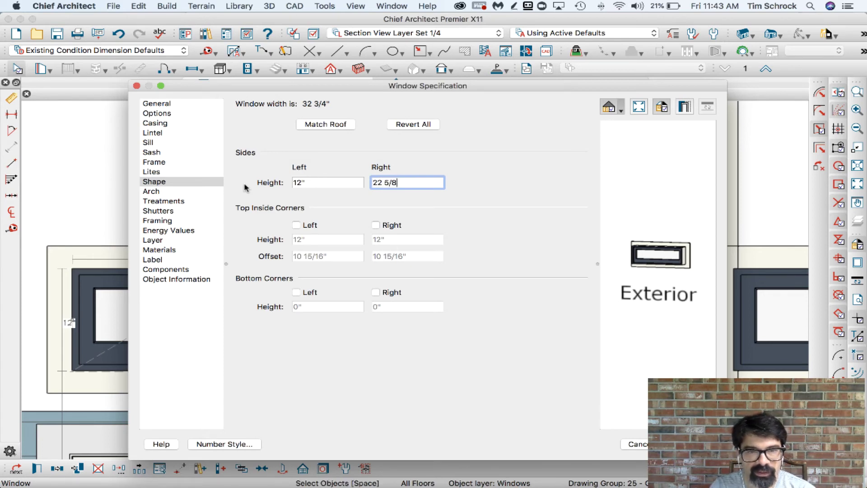
left_click(315, 182)
type("1/4")
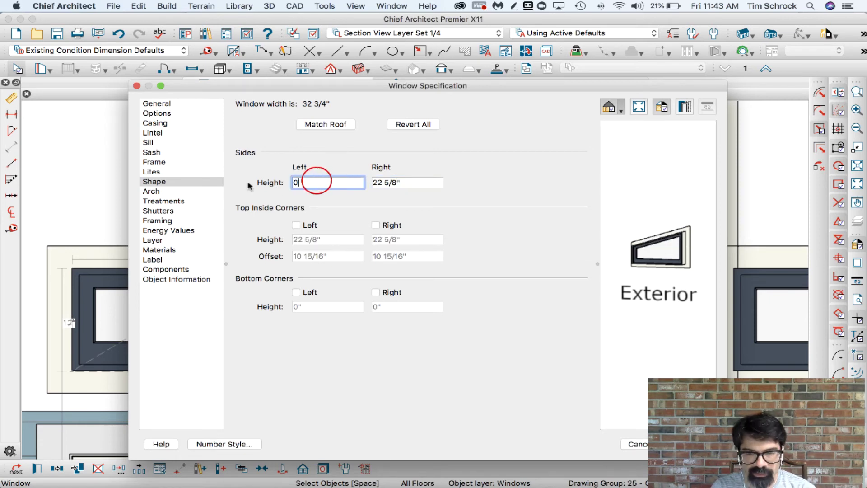
key("Tab")
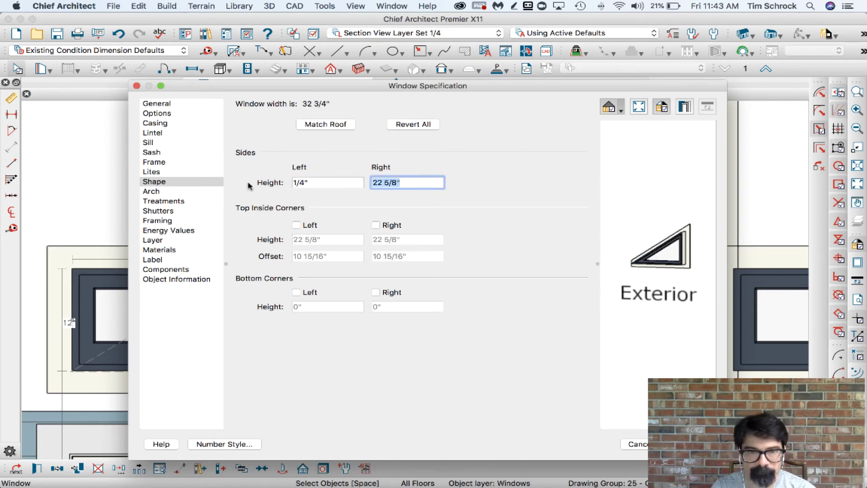
Step: Review the window's size and lites settings, then apply the triangular shape
left_click(197, 103)
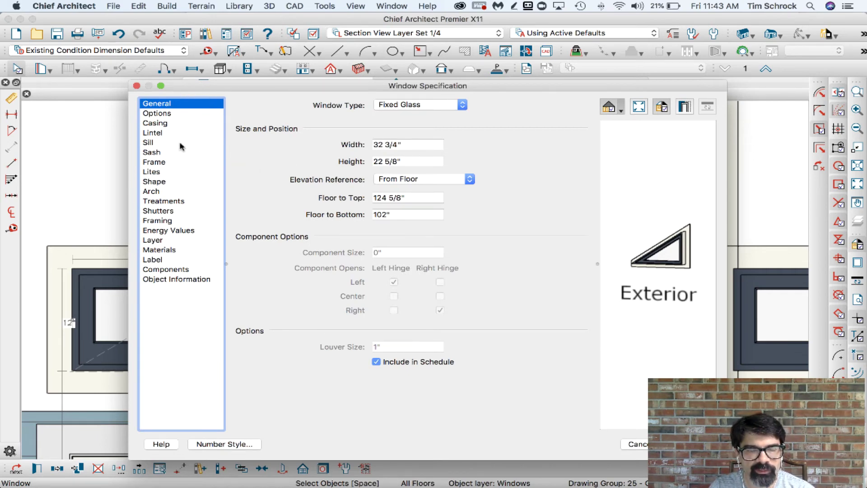
left_click(176, 182)
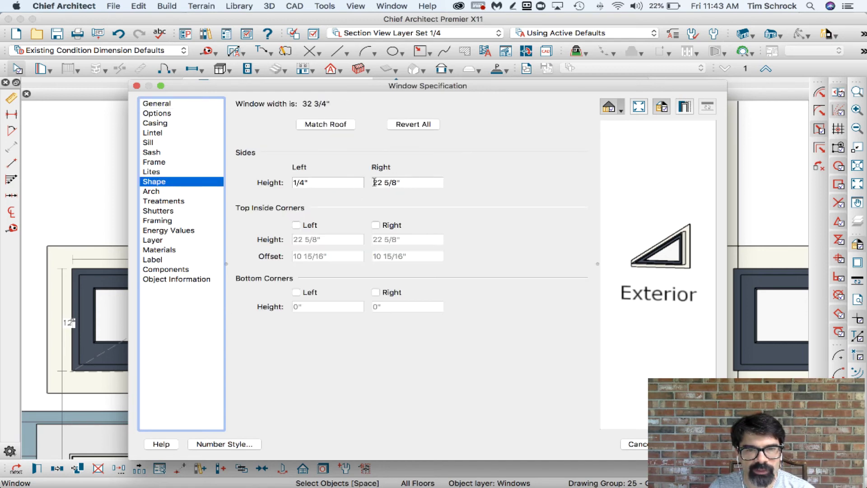
left_click(183, 104)
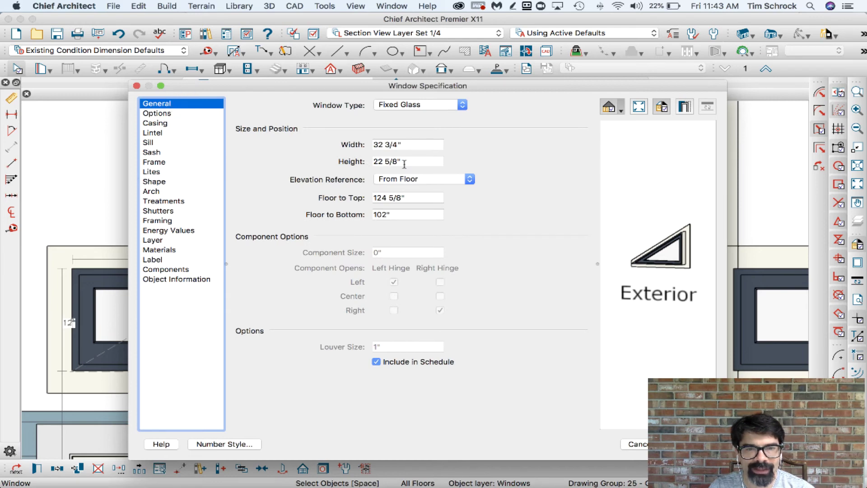
left_click(187, 173)
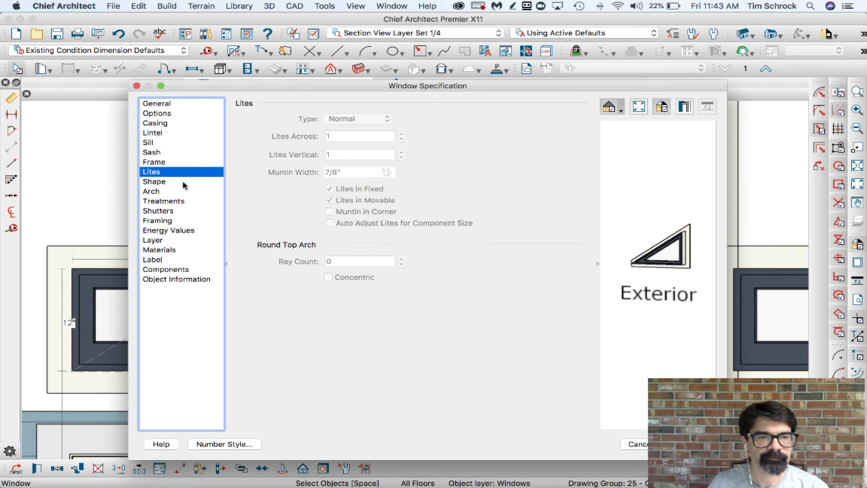
left_click(184, 183)
key("Return")
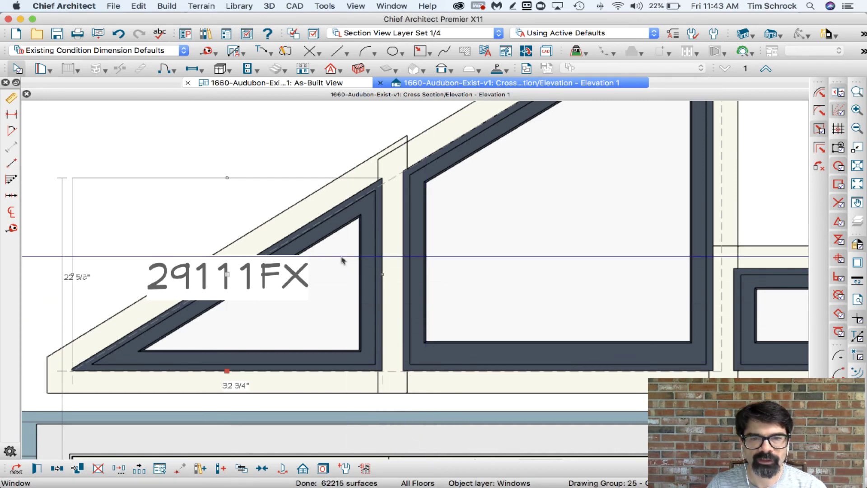
Step: Measure down from the roof corner with a temporary dimension to check the gable height
scroll(379, 140, "up", 3)
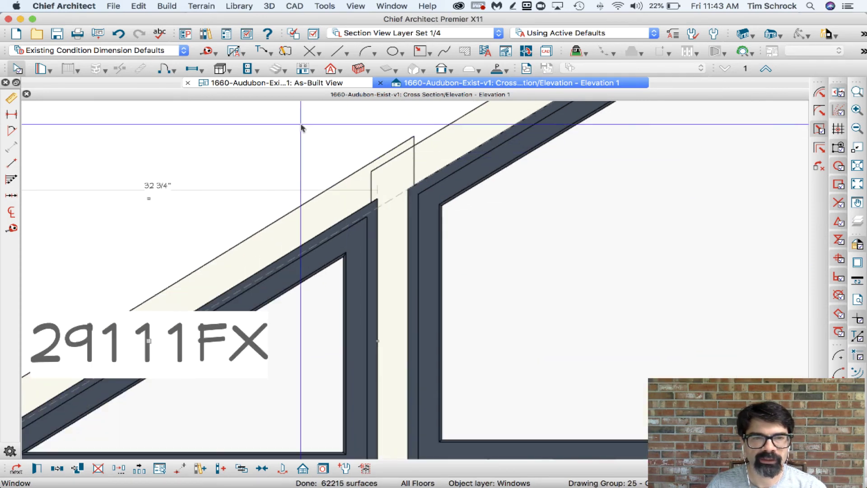
left_click(208, 51)
scroll(373, 138, "down", 3)
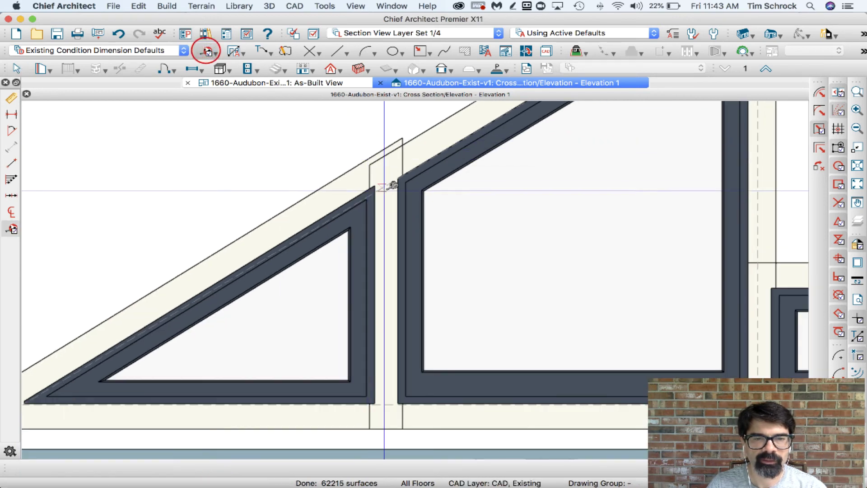
left_click_drag(375, 196, 381, 398)
key("Escape")
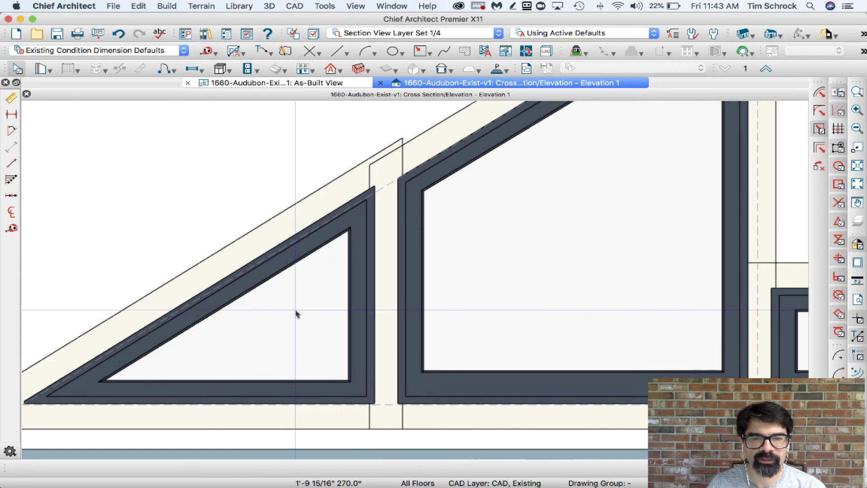
Step: Change the left triangular transom's right side height to 21 3/4", then select the 2939FX window
double_click(296, 314)
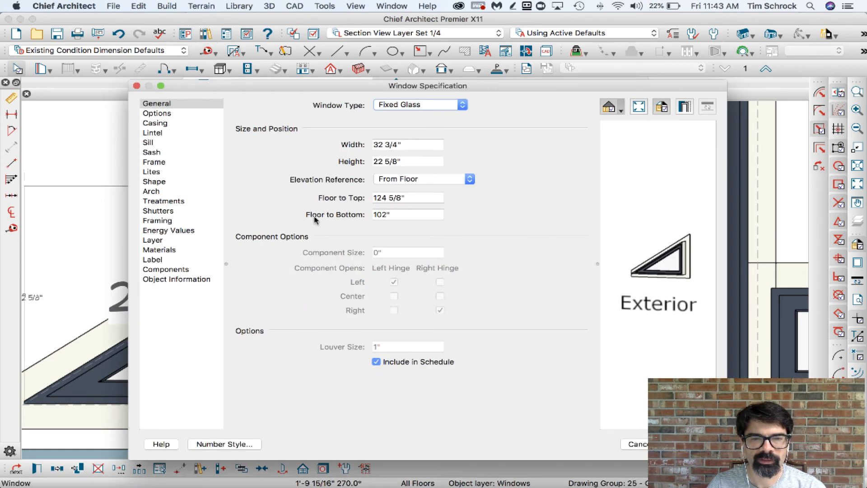
left_click(185, 182)
key("Tab")
type("21 3")
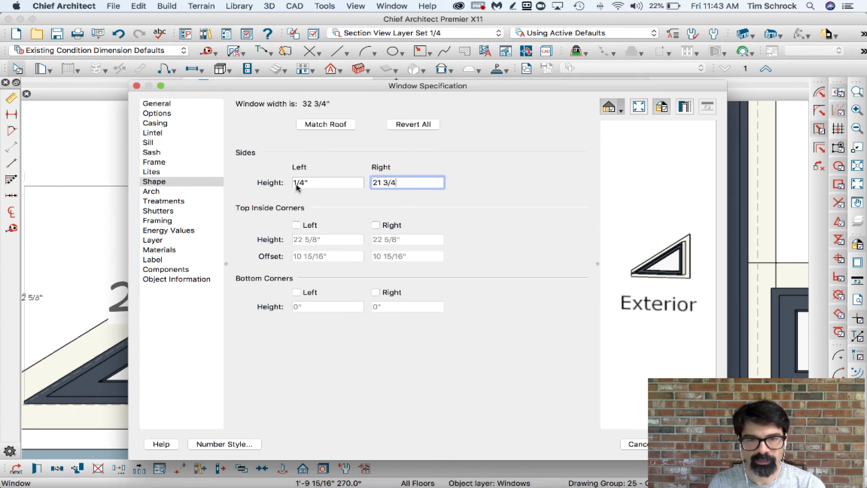
type("/4")
key("Return")
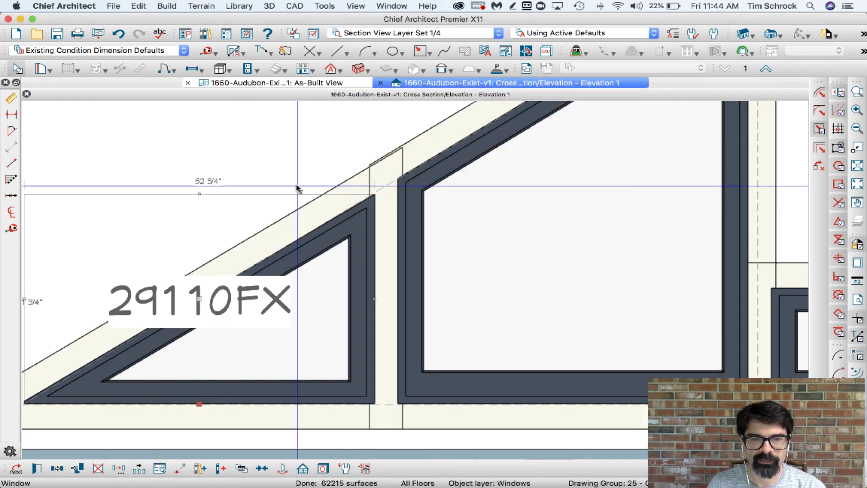
scroll(297, 188, "down", 2)
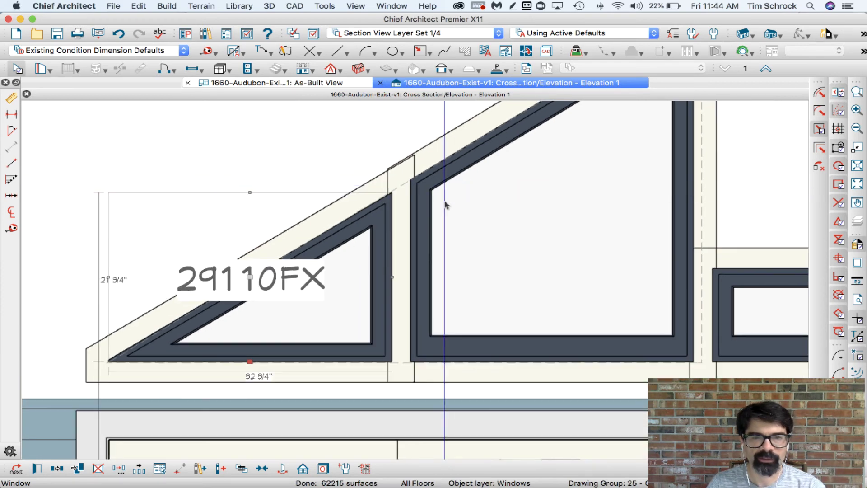
scroll(279, 277, "down", 2)
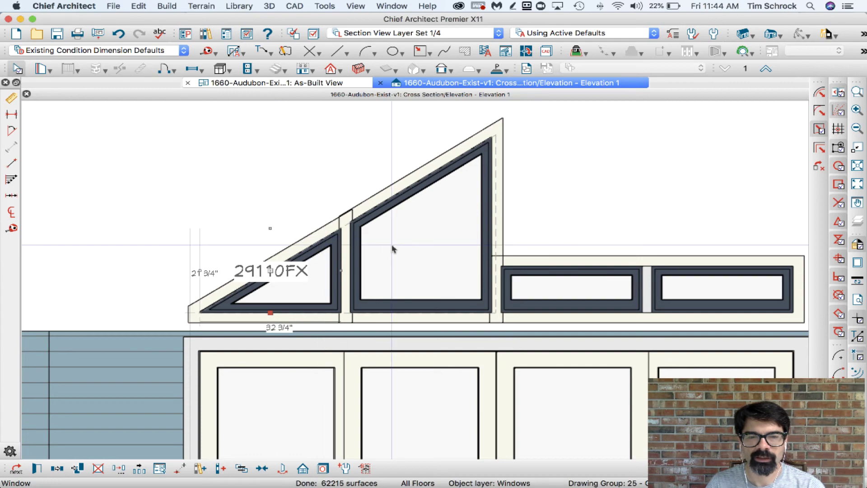
left_click(407, 244)
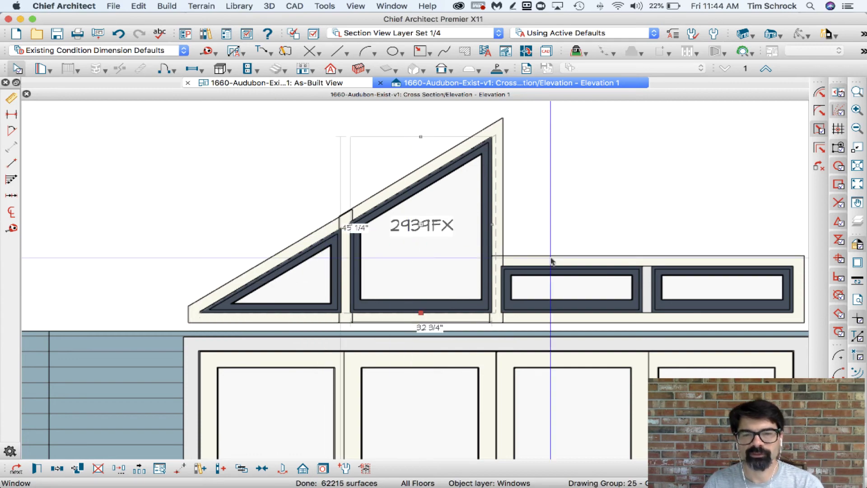
Step: Make the rightmost transom a mirrored triangle: 21 3/4" left height, 0 right height
left_click(709, 281)
double_click(709, 281)
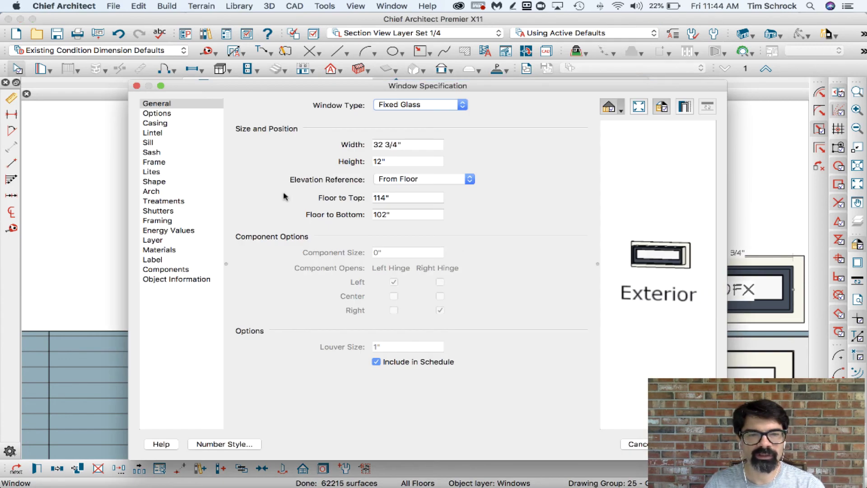
left_click(170, 164)
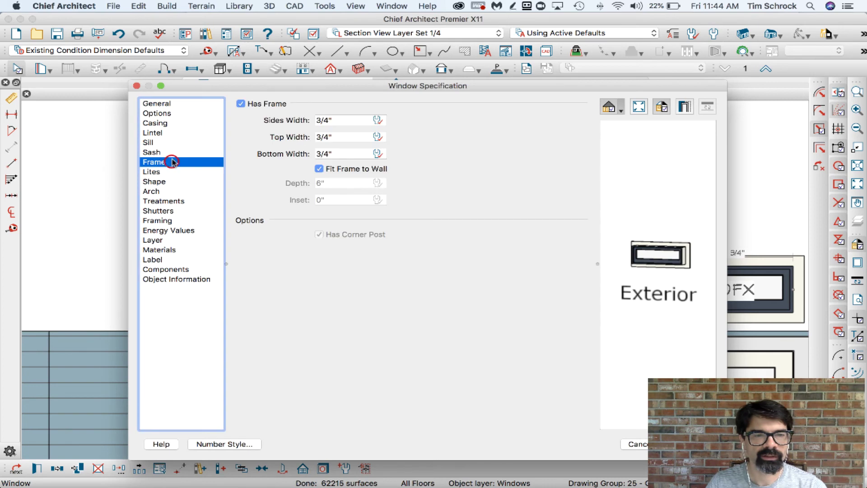
left_click(166, 182)
left_click(328, 182)
type("21 3/4")
key("Tab")
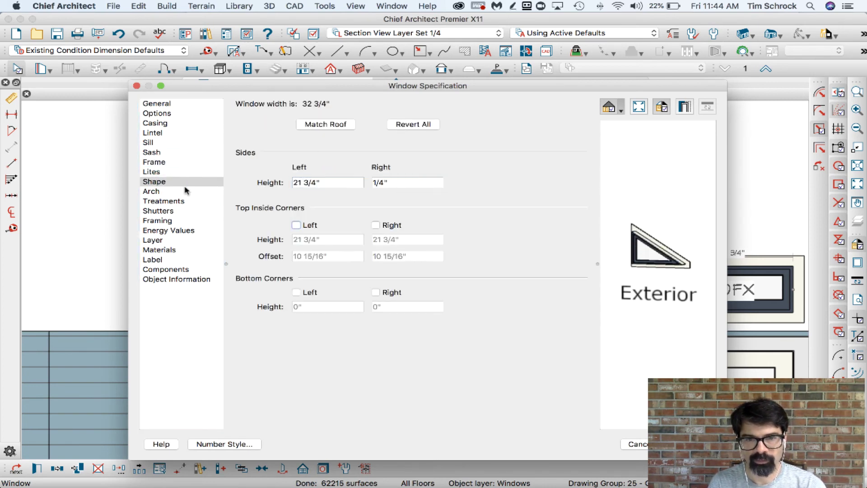
type("0")
key("Return")
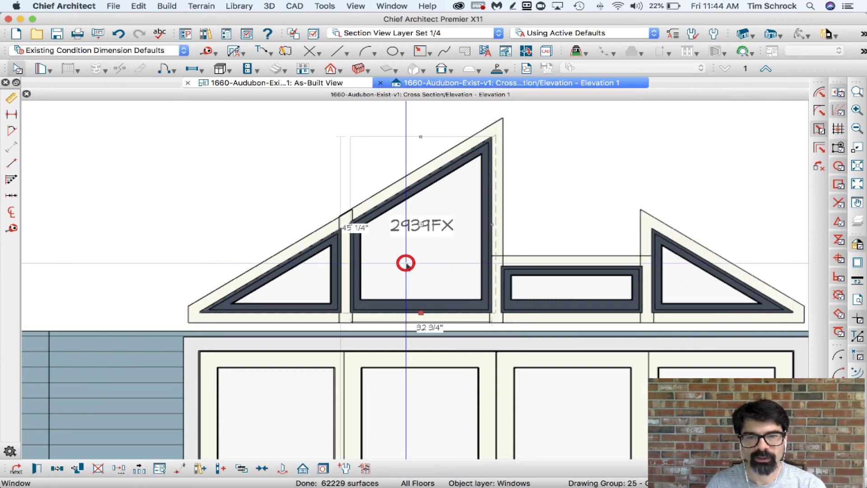
Step: Check the 2939FX window's heights, then slope the third window from 45 1/4" left to 23 3/4" right
double_click(406, 266)
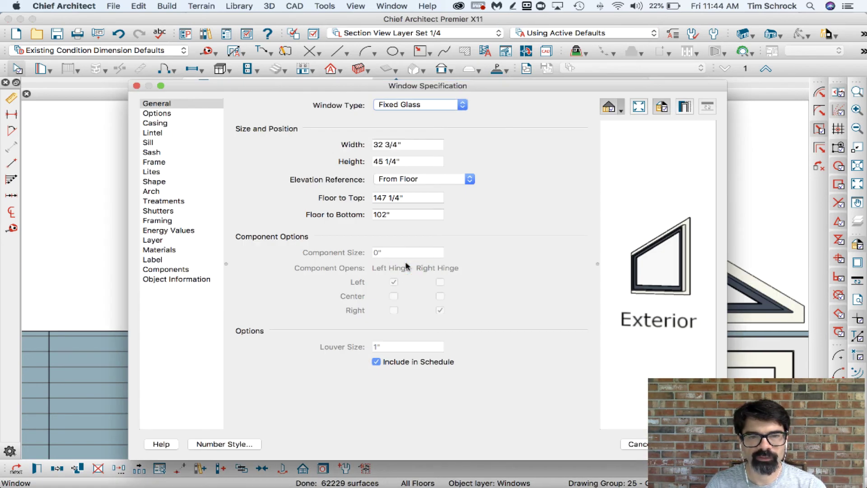
left_click(174, 181)
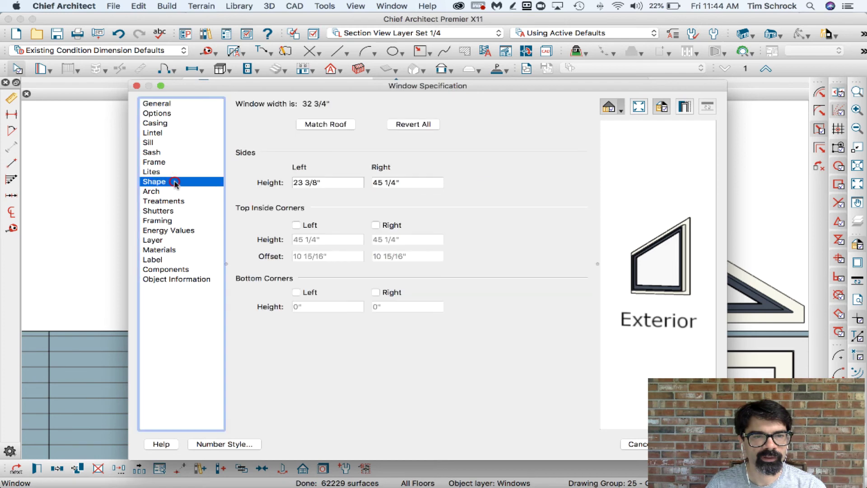
key("Return")
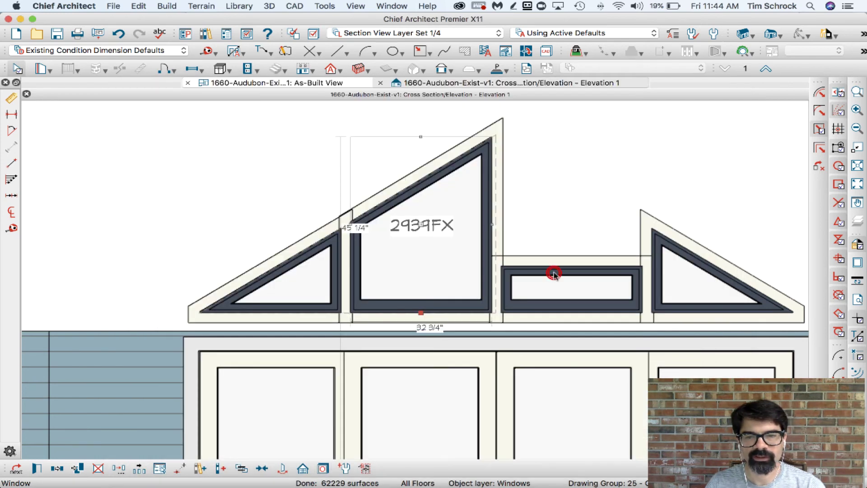
double_click(554, 274)
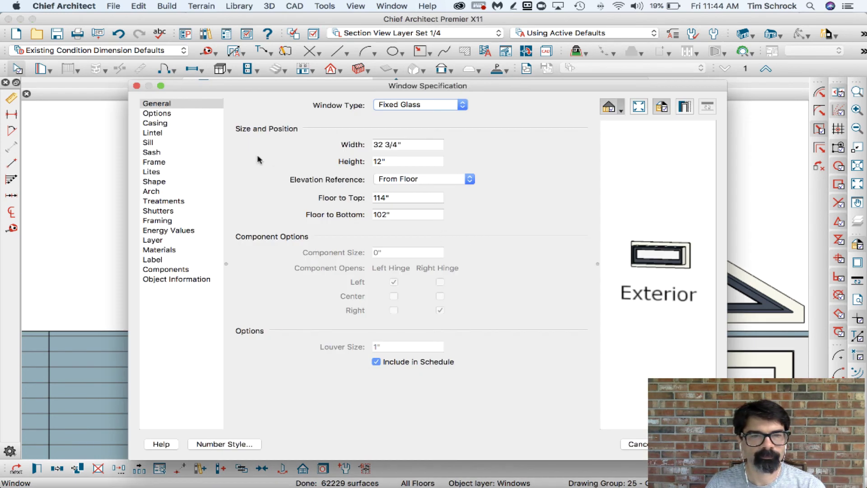
left_click(186, 182)
key("Tab")
type("45 1/4")
key("Tab")
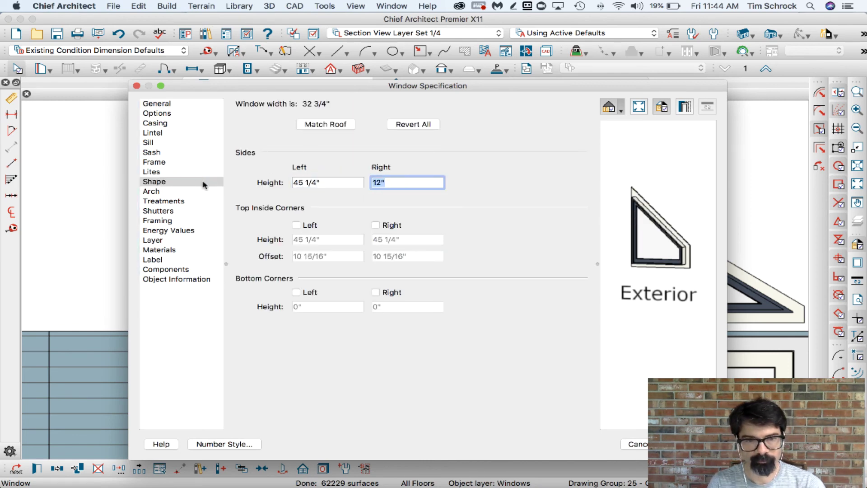
type("23 3/4")
key("Return")
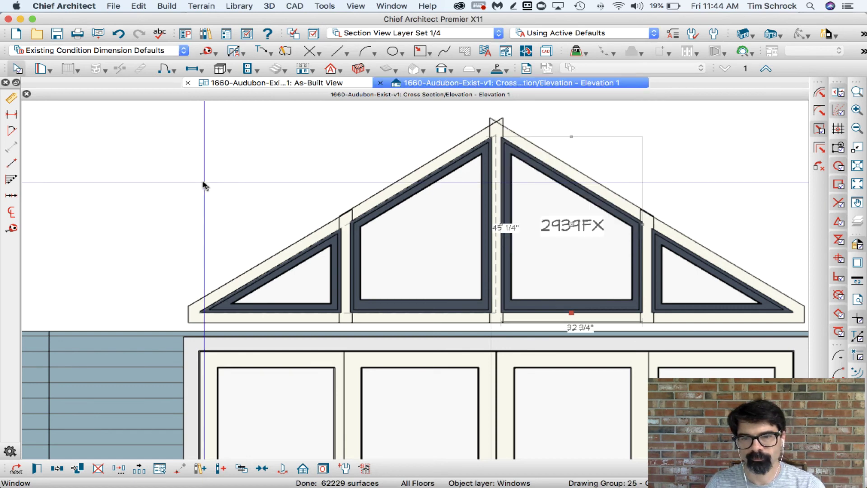
left_click(204, 186)
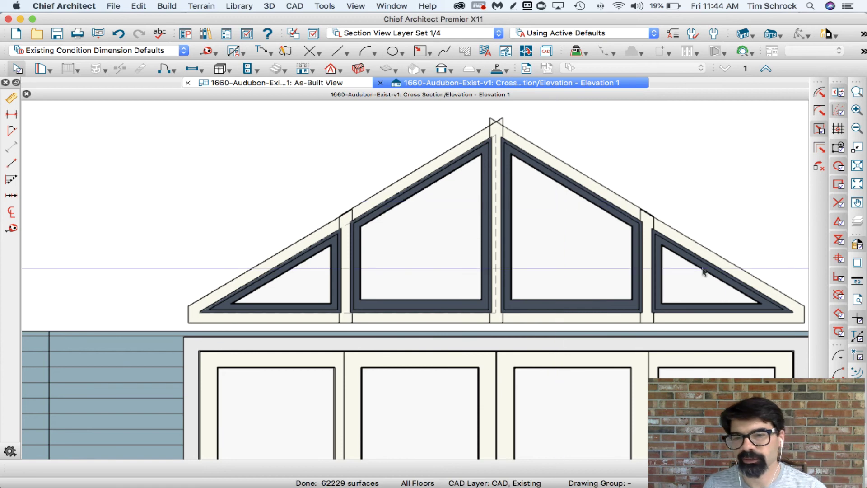
left_click(306, 82)
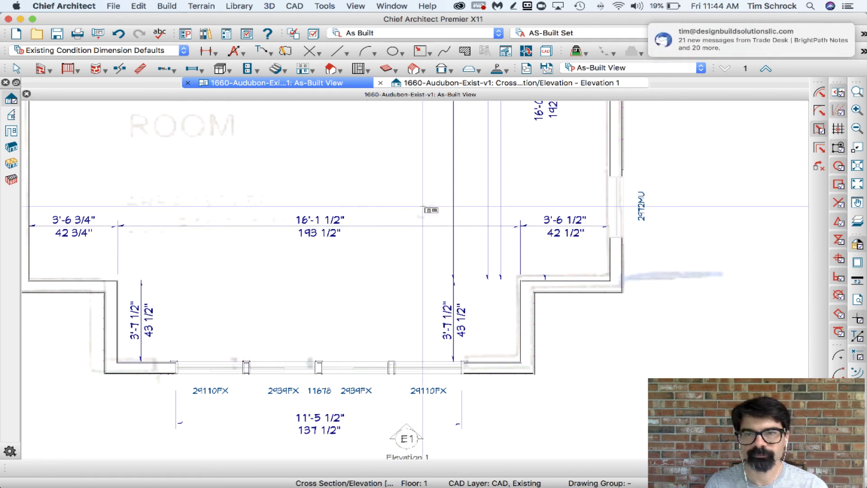
left_click(377, 5)
left_click(440, 206)
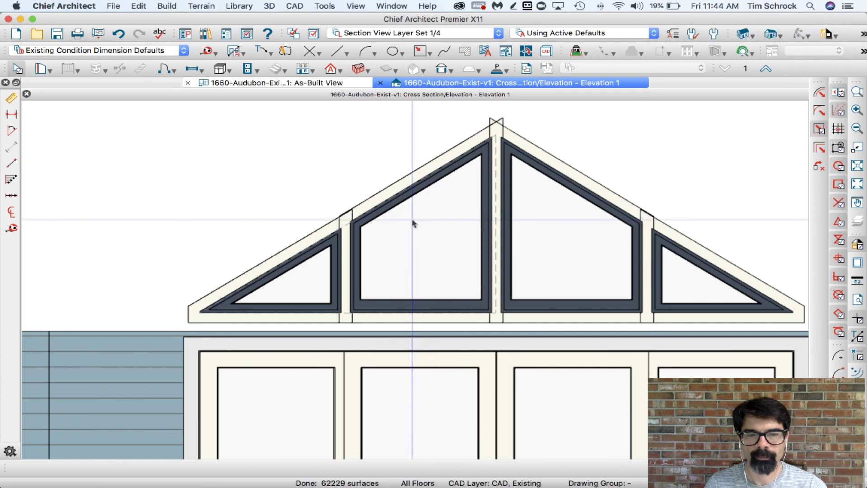
Step: Start the Draw Line tool with the / hotkey and adjust the zoom on Elevation 1
scroll(356, 228, "down", 2)
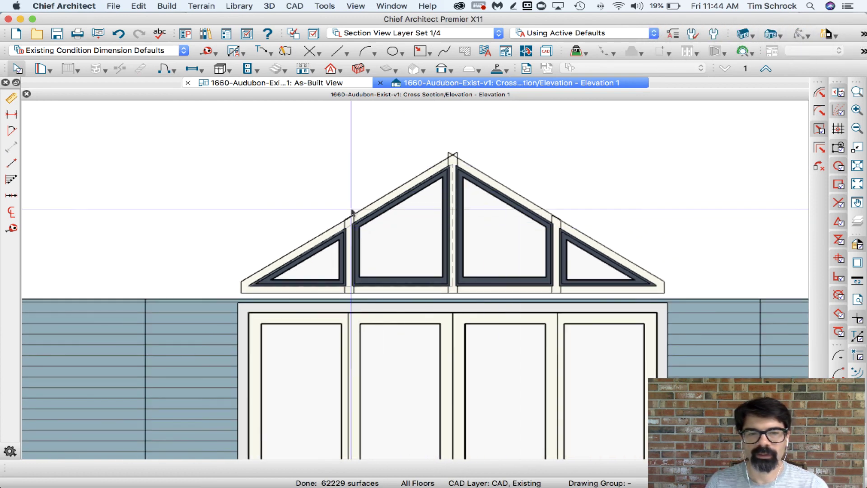
key("/")
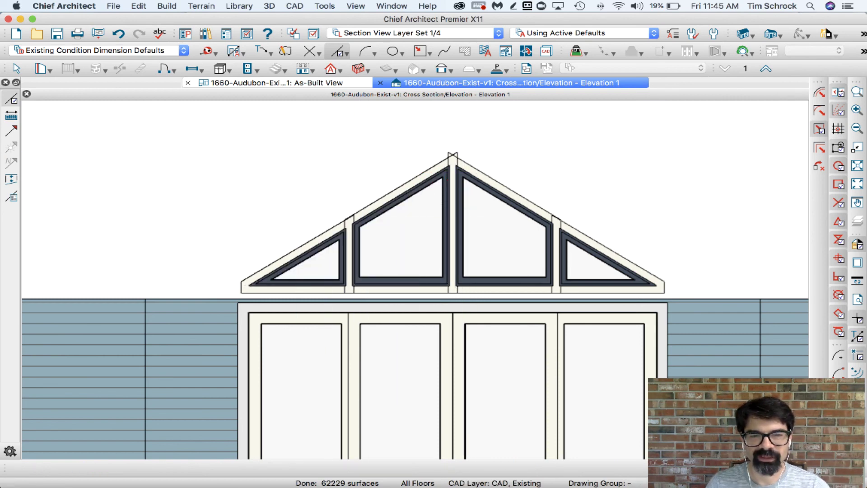
scroll(364, 107, "down", 5)
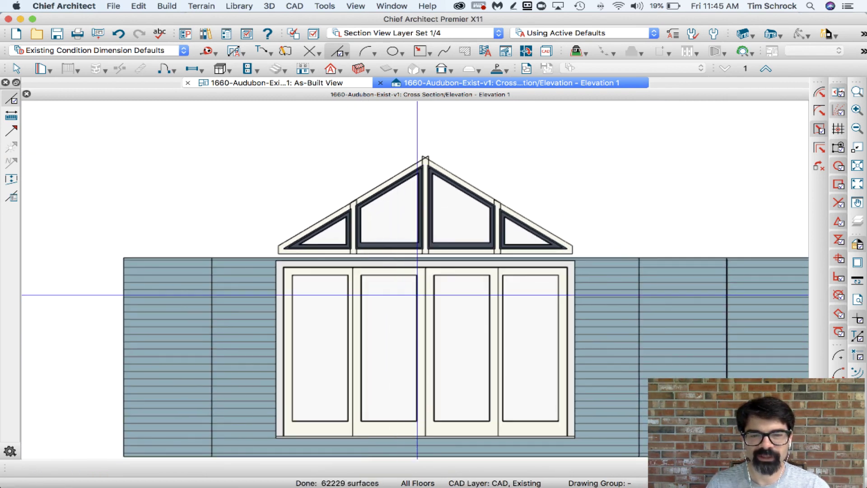
scroll(421, 259, "up", 3)
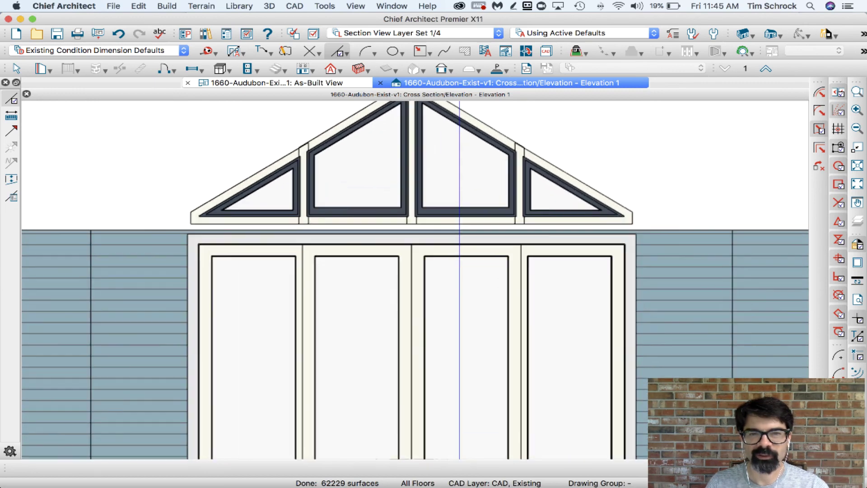